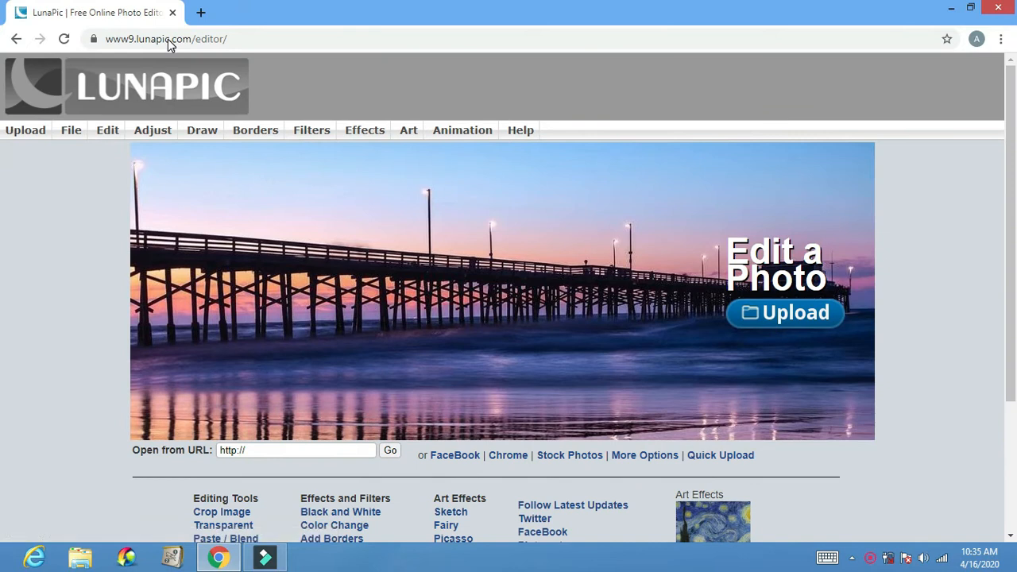
# - Upload the Facebook photo image from the 2017-03-03 folder into the Transparent Background tool
pyautogui.moveTo(115, 138)
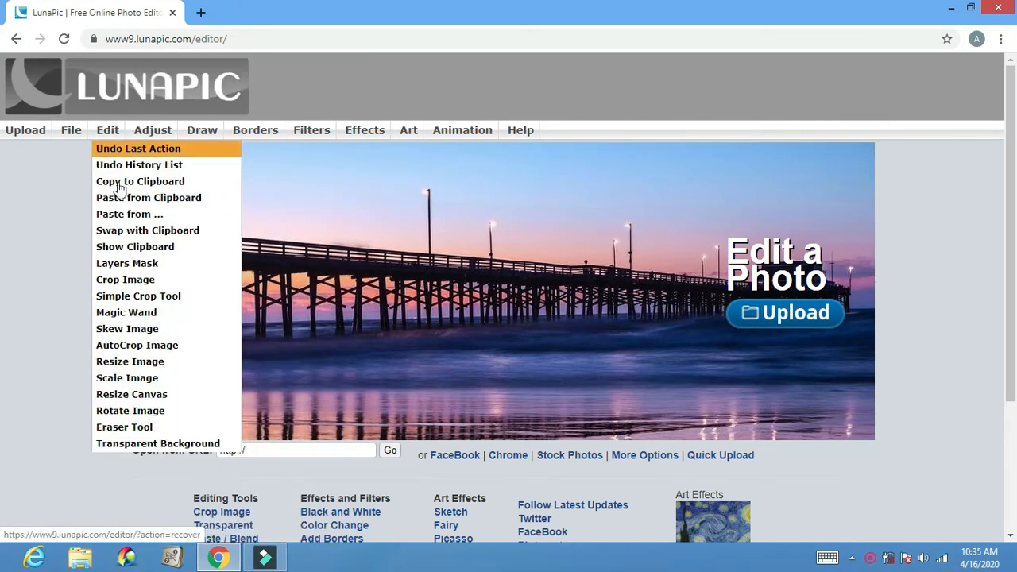
pyautogui.click(158, 444)
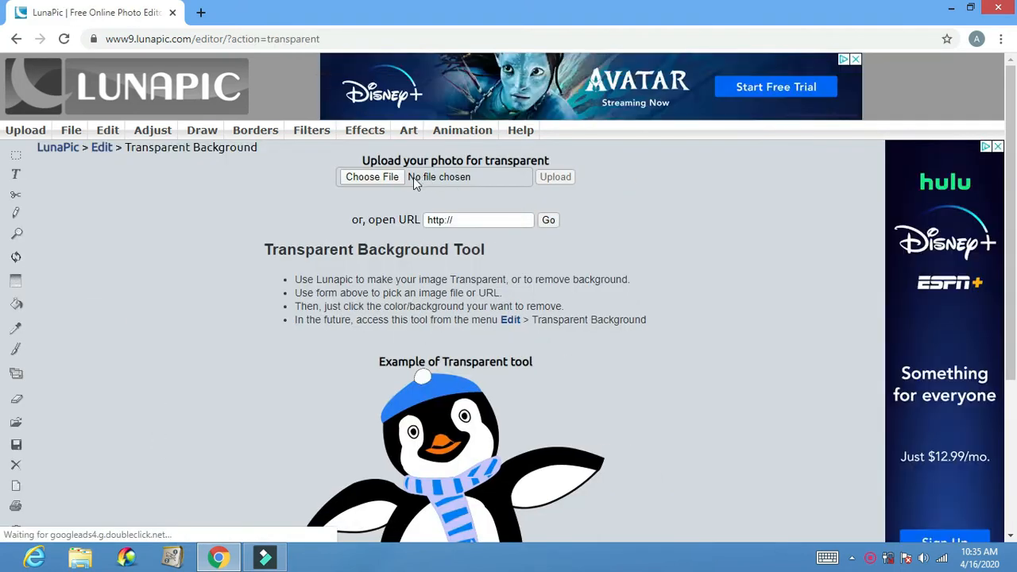
pyautogui.click(389, 179)
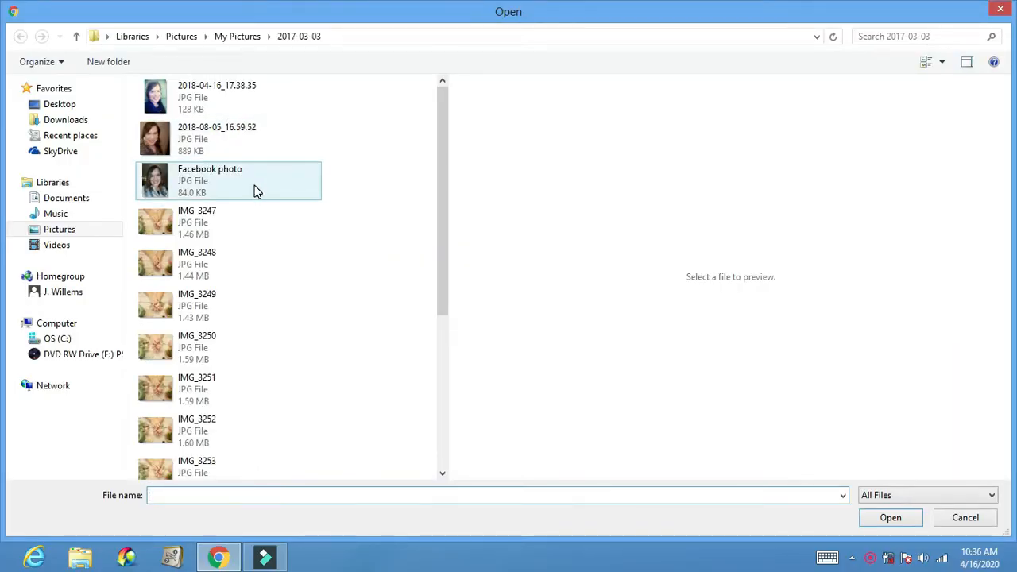
pyautogui.click(254, 189)
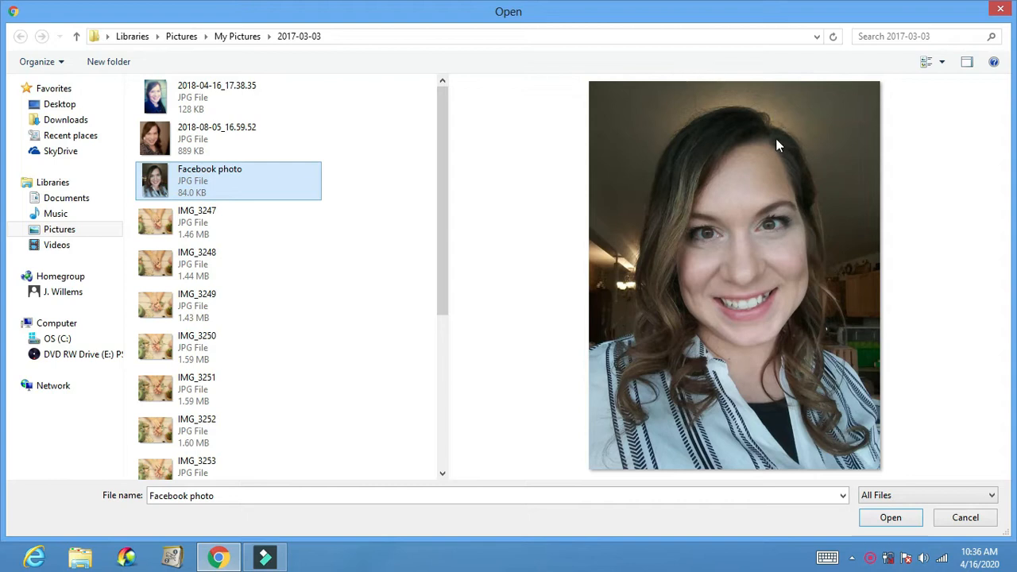
pyautogui.click(891, 518)
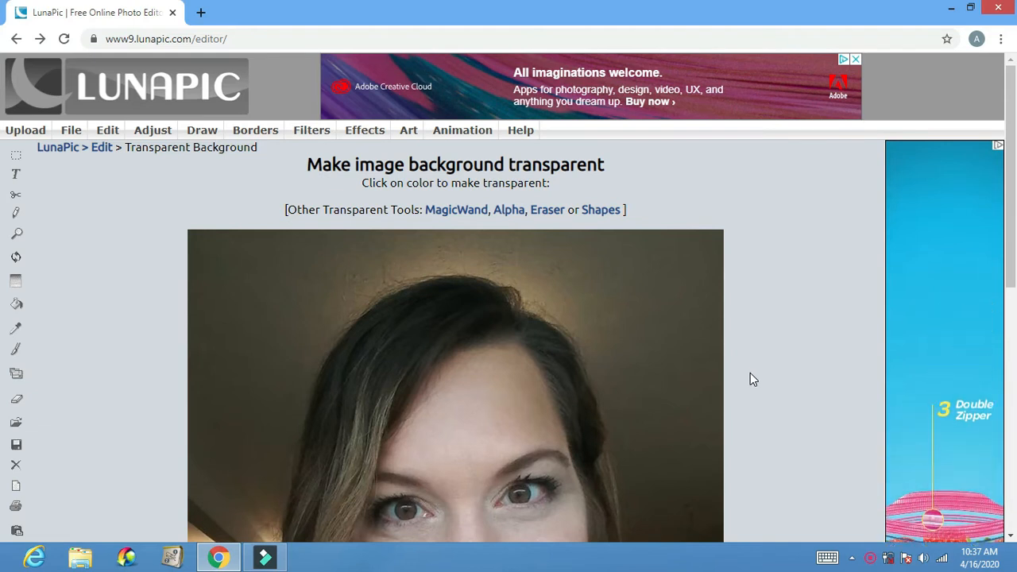
# - Make the brown wall beside the woman's head transparent and inspect which background areas remain
pyautogui.click(635, 296)
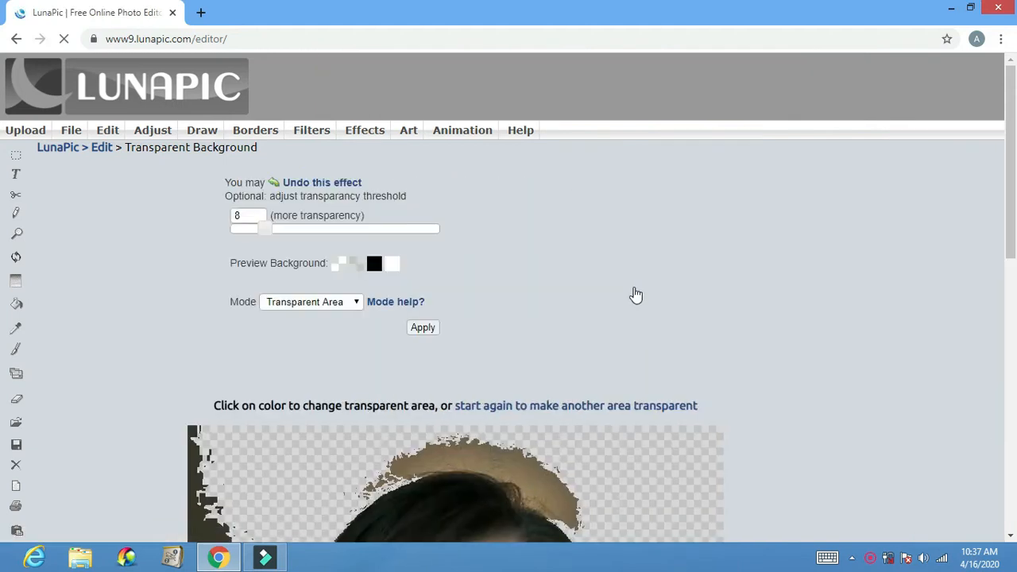
pyautogui.moveTo(1012, 188); pyautogui.dragTo(1016, 323)
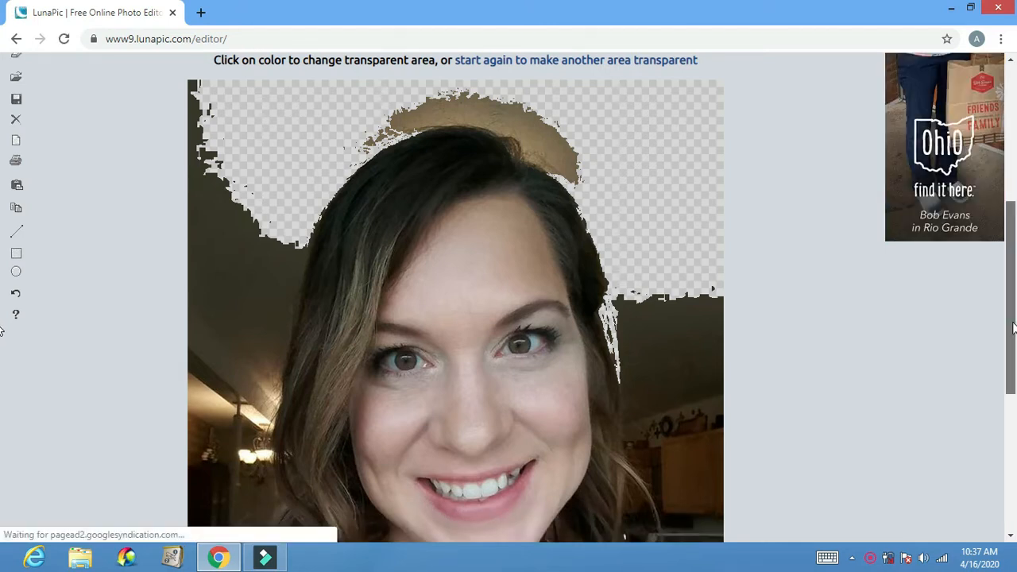
pyautogui.scroll(3, 2, 309)
pyautogui.moveTo(1015, 284); pyautogui.dragTo(1015, 230)
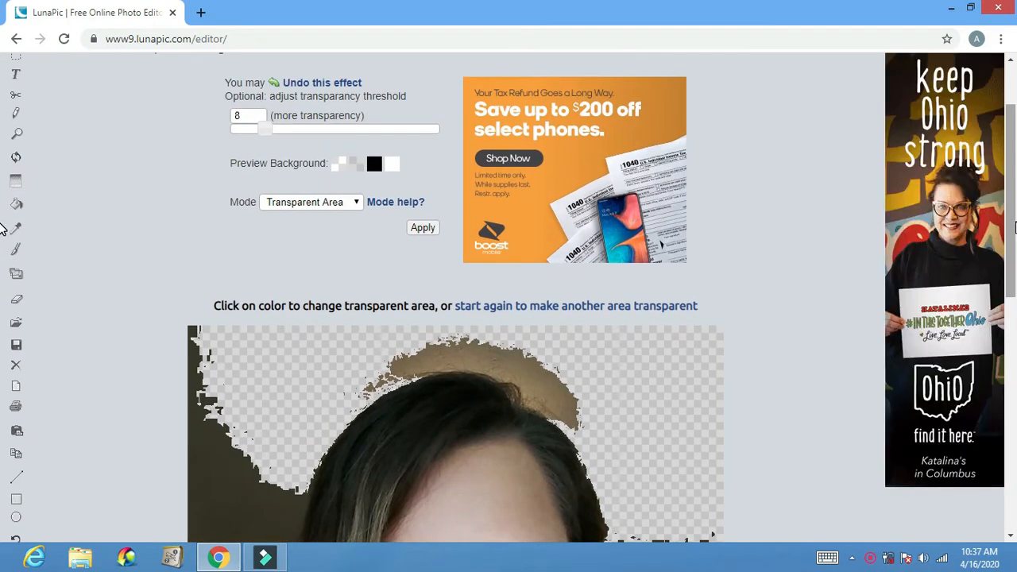
pyautogui.moveTo(1013, 222); pyautogui.dragTo(1014, 303)
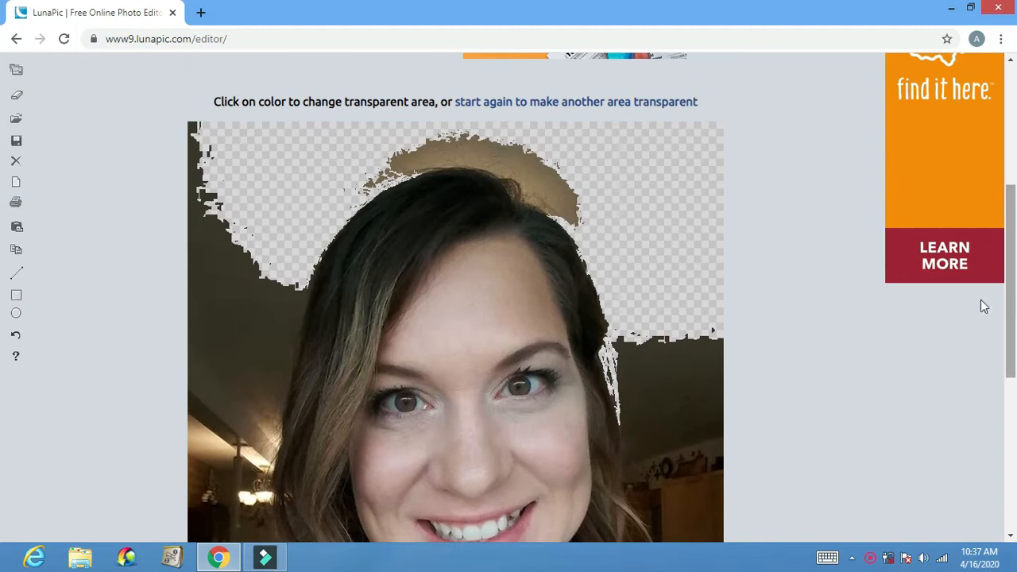
# - Erase the remaining background around the woman's hair and shoulders with the Eraser tool and apply the changes
pyautogui.click(16, 38)
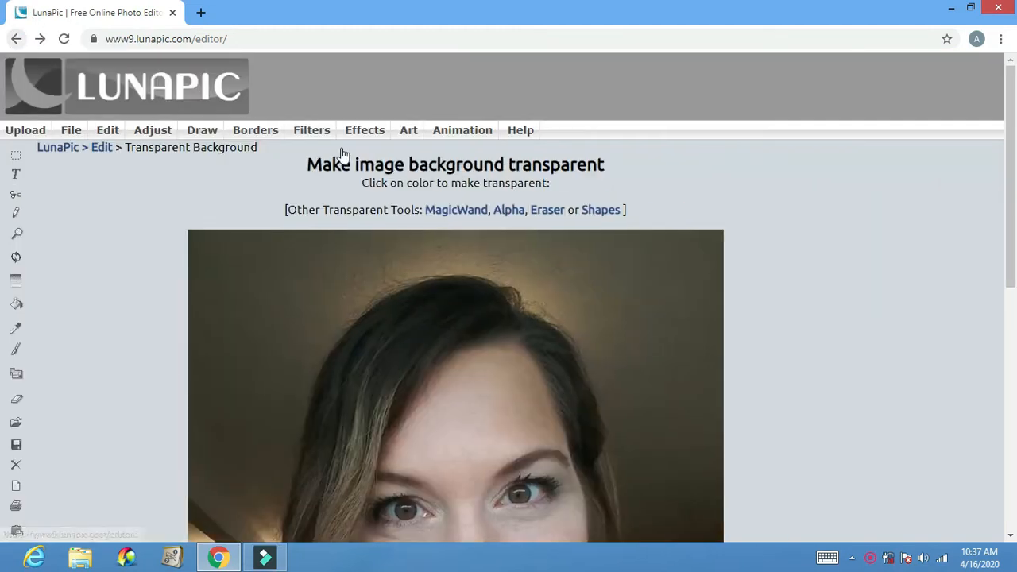
pyautogui.click(557, 214)
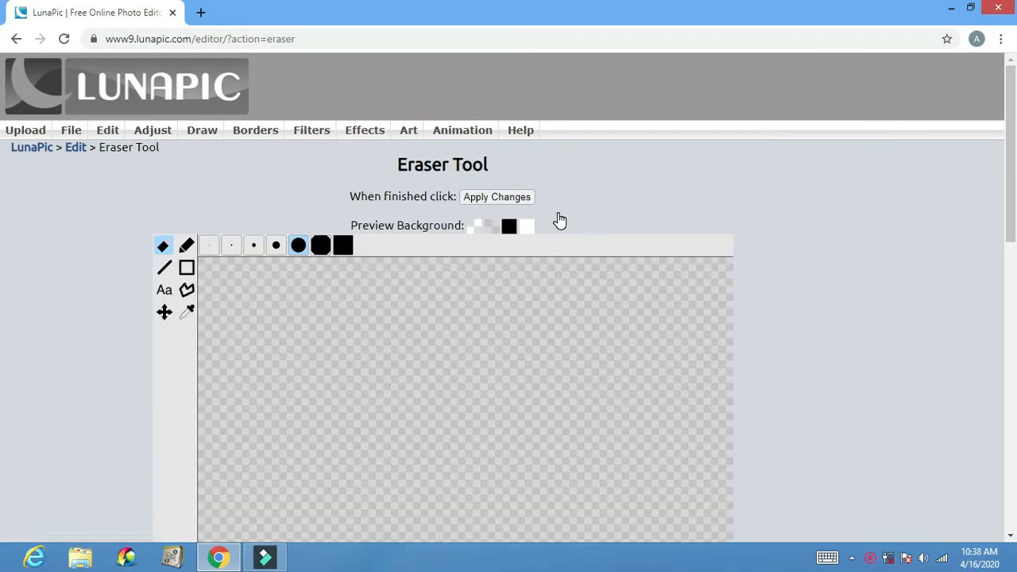
pyautogui.moveTo(1014, 154)
pyautogui.mouseDown()
pyautogui.moveTo(1015, 315)
pyautogui.moveTo(1012, 197)
pyautogui.mouseUp()
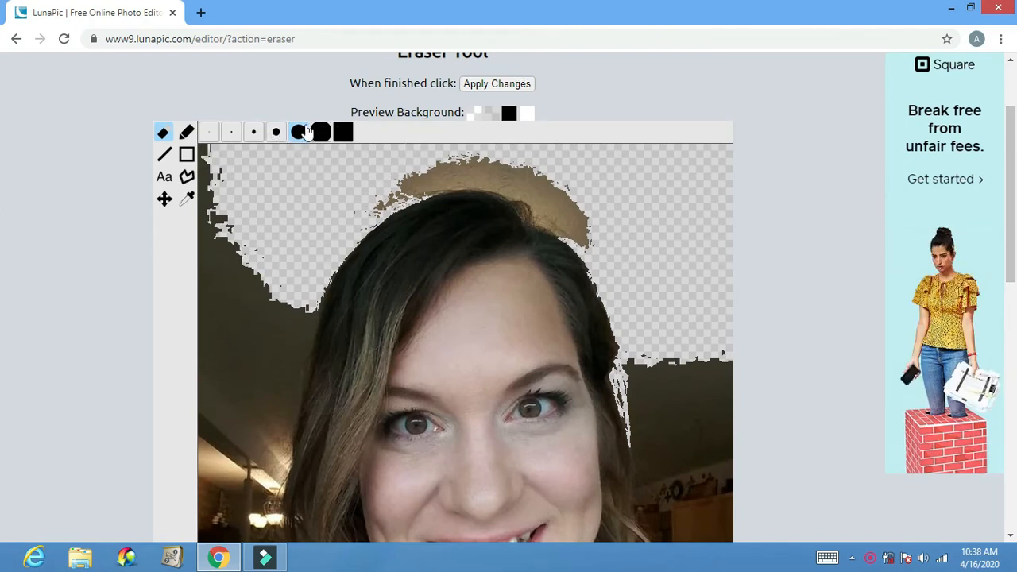
pyautogui.click(556, 197)
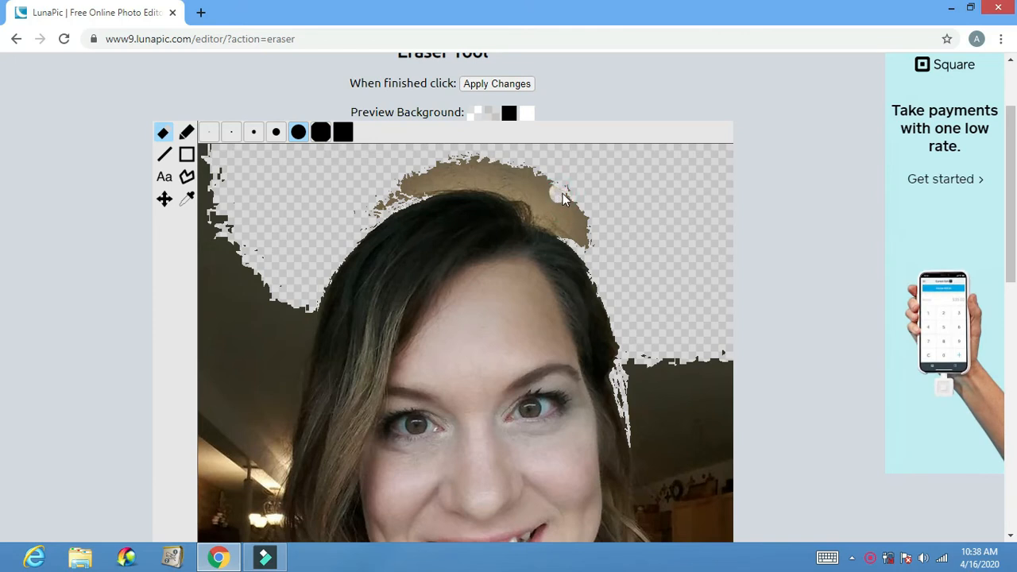
pyautogui.moveTo(572, 198)
pyautogui.mouseDown()
pyautogui.moveTo(525, 171)
pyautogui.moveTo(577, 216)
pyautogui.mouseUp()
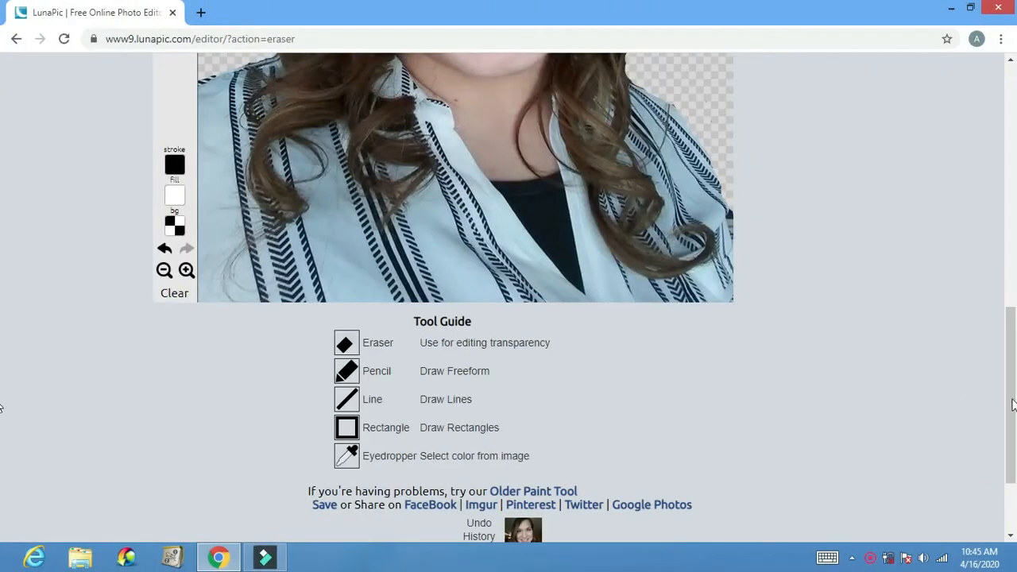
pyautogui.moveTo(1012, 405); pyautogui.dragTo(1013, 234)
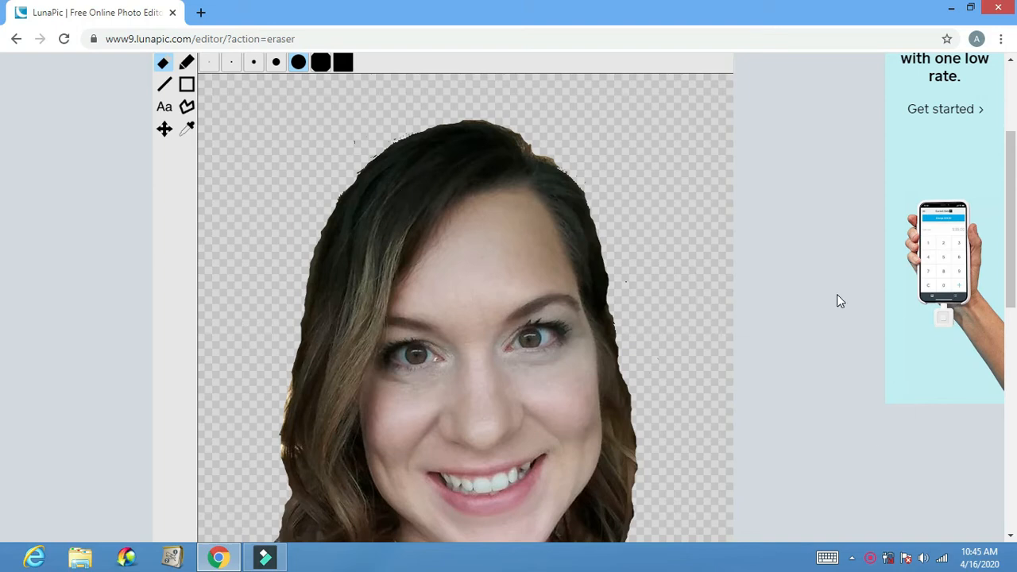
pyautogui.scroll(2, 1012, 289)
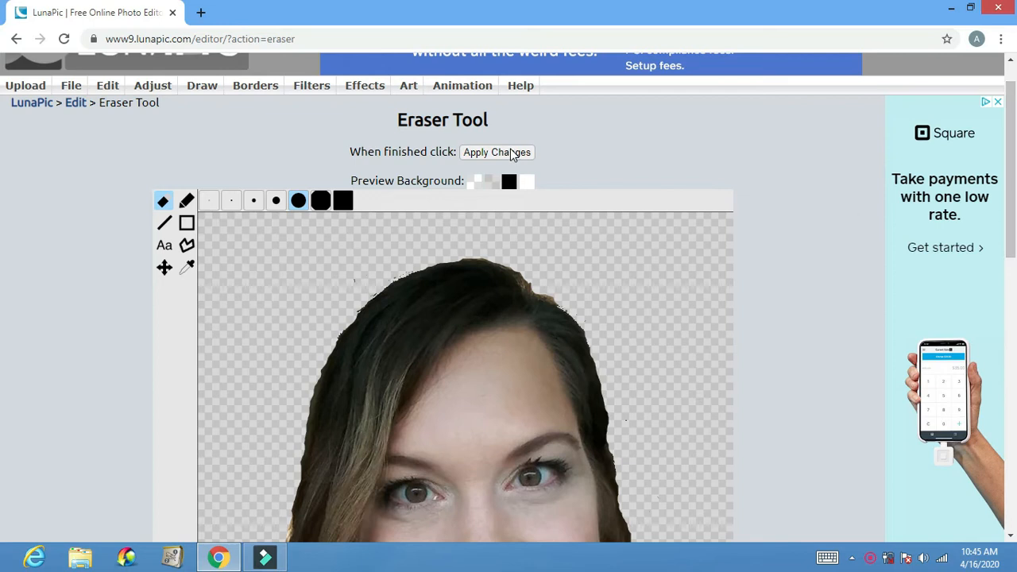
pyautogui.click(511, 153)
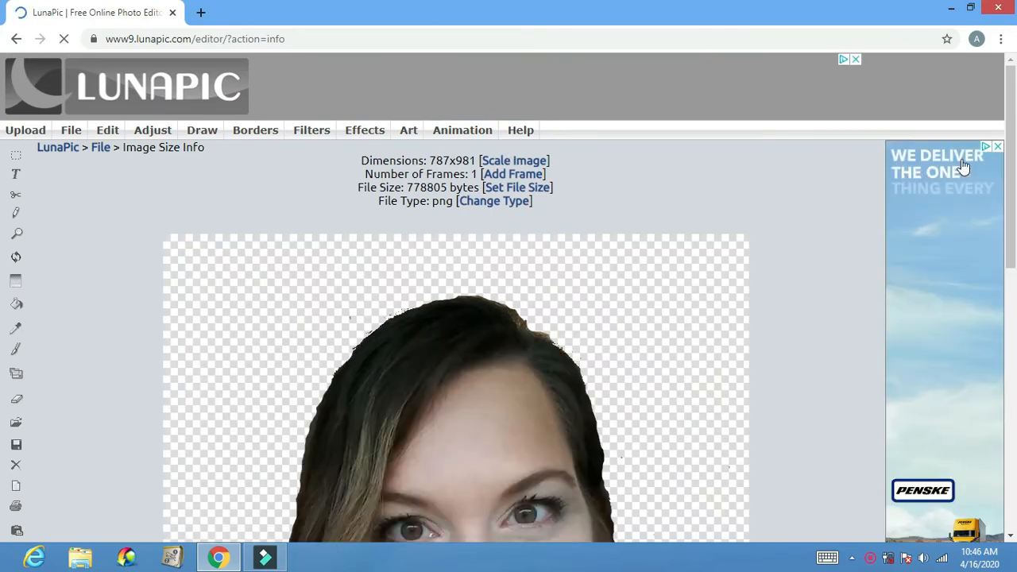
# - Save the cut-out portrait to the computer as a PNG file
pyautogui.moveTo(1013, 161); pyautogui.dragTo(1011, 398)
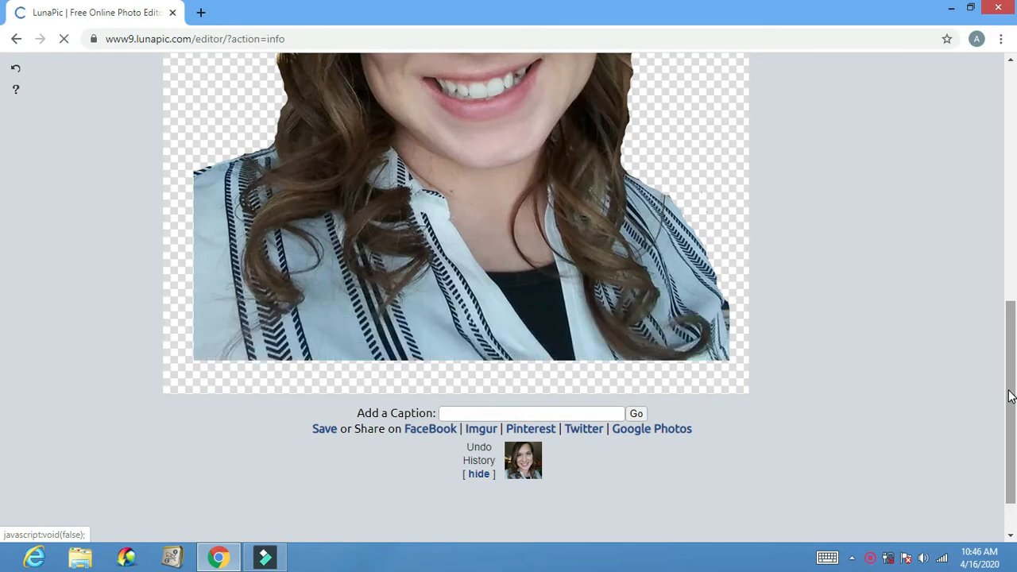
pyautogui.click(328, 429)
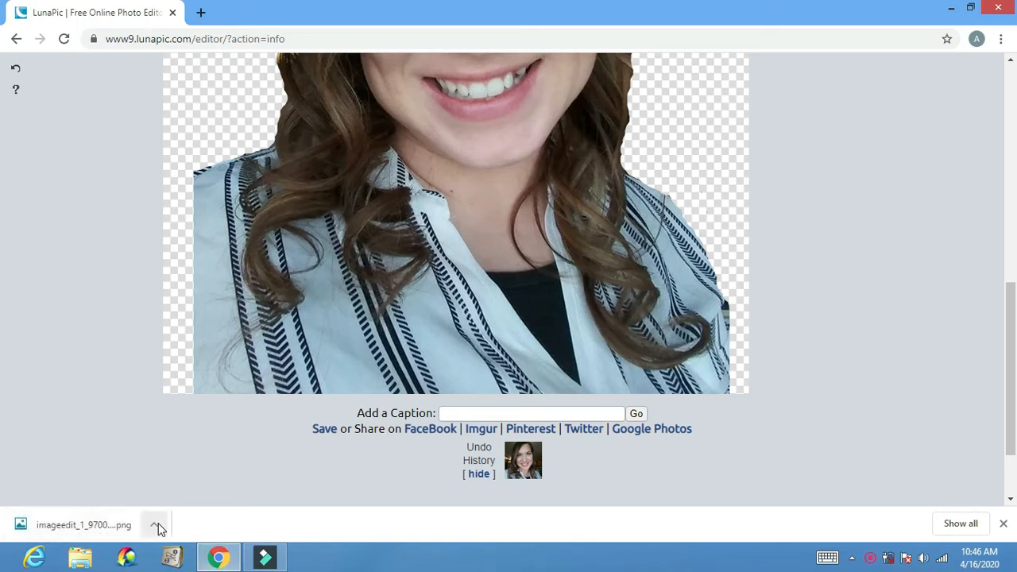
pyautogui.click(156, 524)
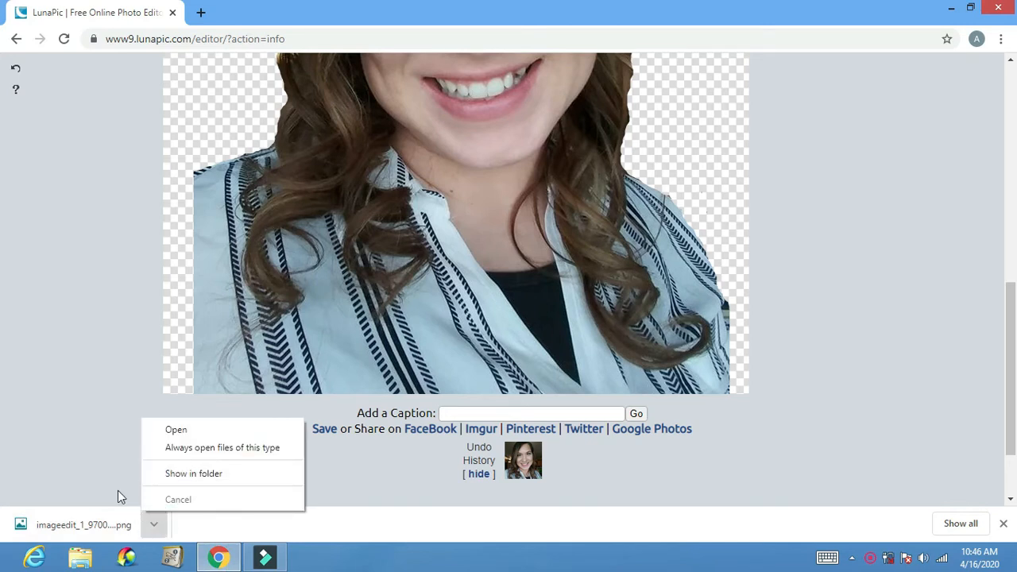
# - Open Canva in a new browser tab and create a blank Social Media design
pyautogui.click(201, 13)
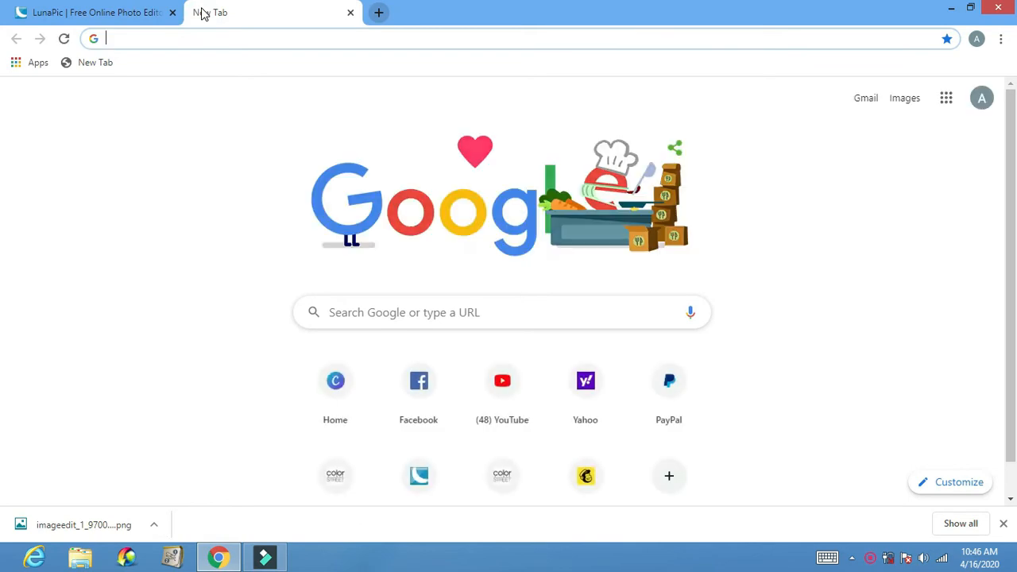
pyautogui.click(343, 393)
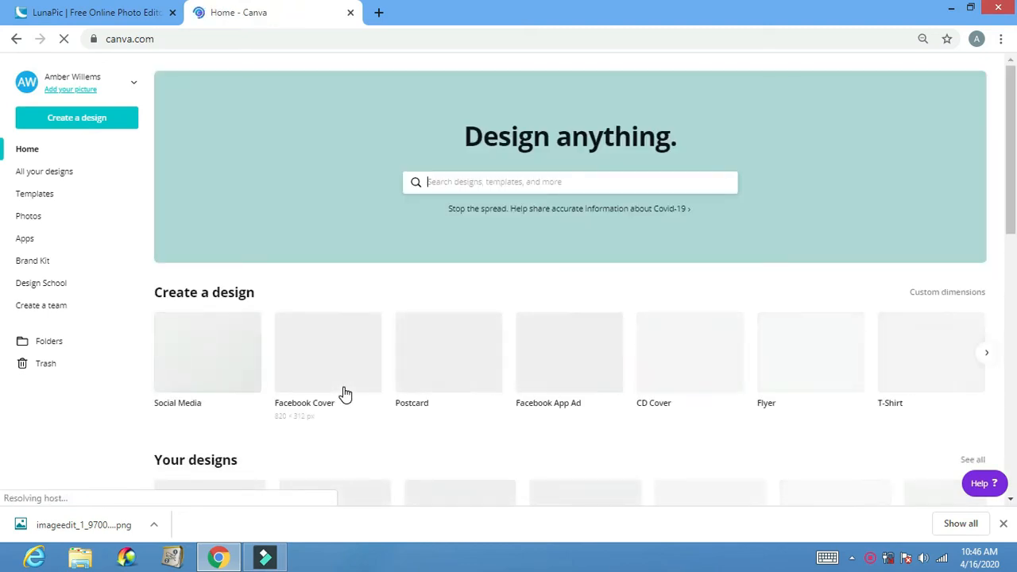
pyautogui.click(105, 121)
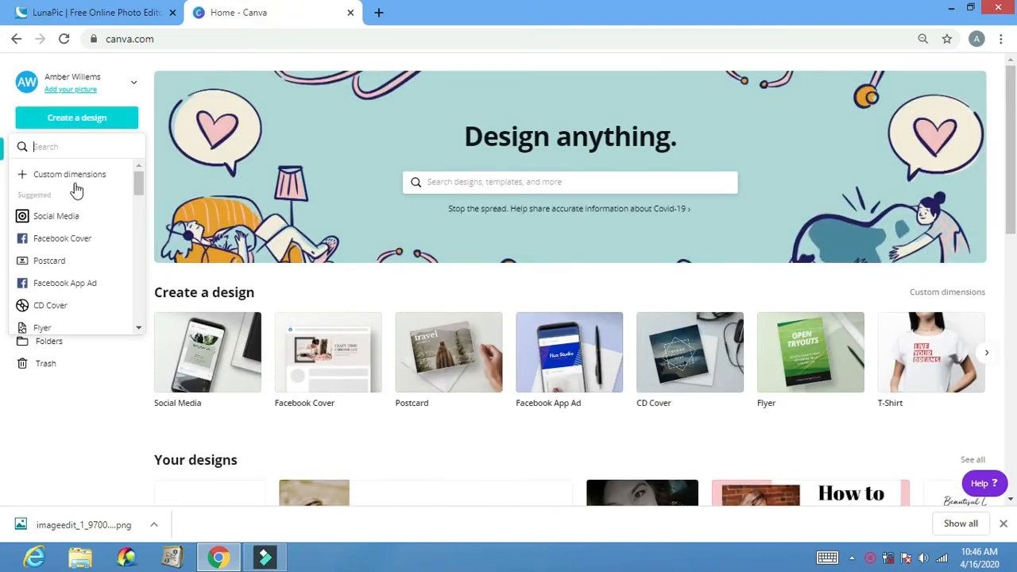
pyautogui.click(68, 216)
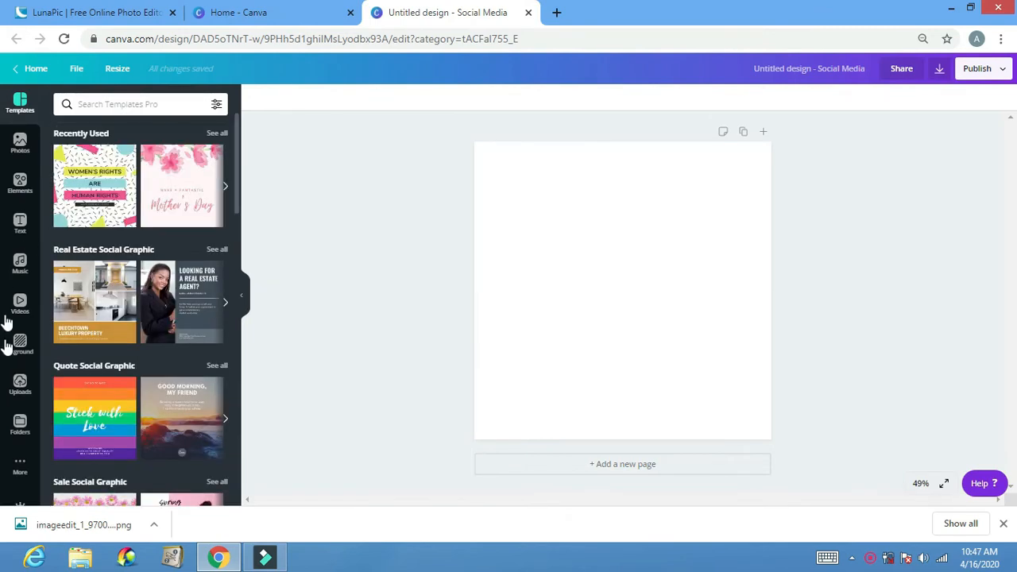
# - Upload the downloaded imageedit PNG to the design's image library and add the cut-out portrait to the page
pyautogui.click(20, 384)
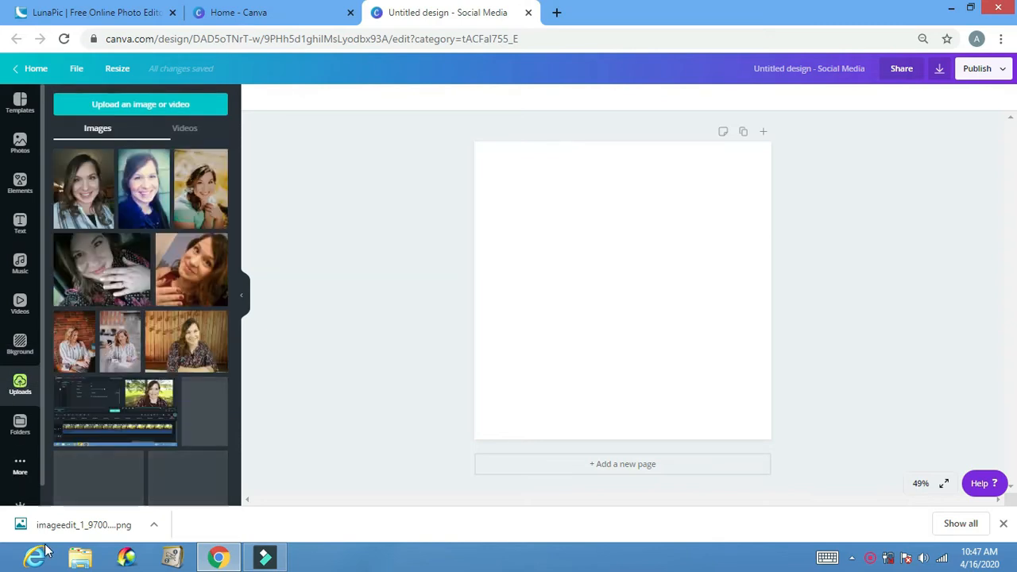
pyautogui.moveTo(77, 531); pyautogui.dragTo(121, 197)
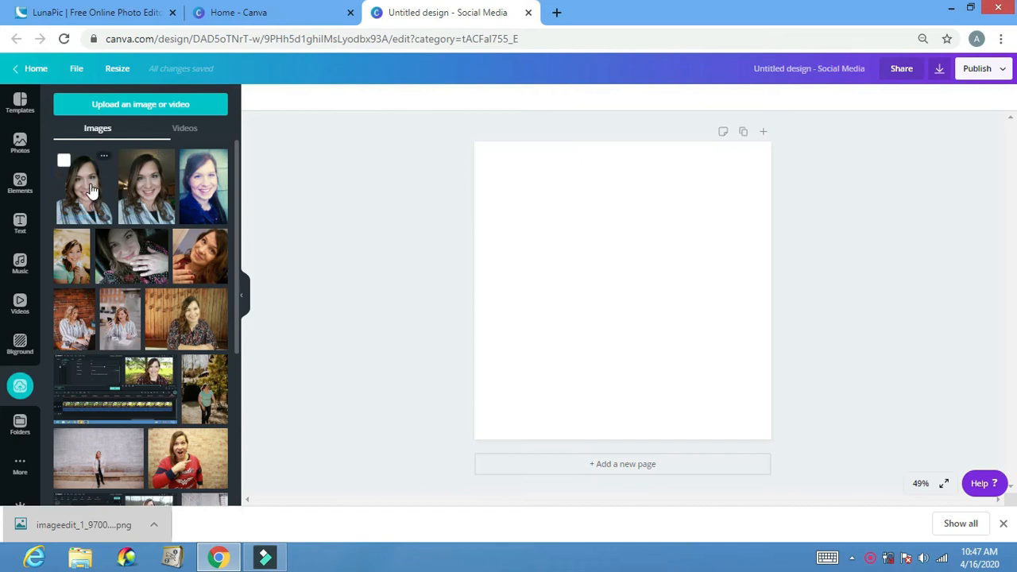
pyautogui.click(91, 189)
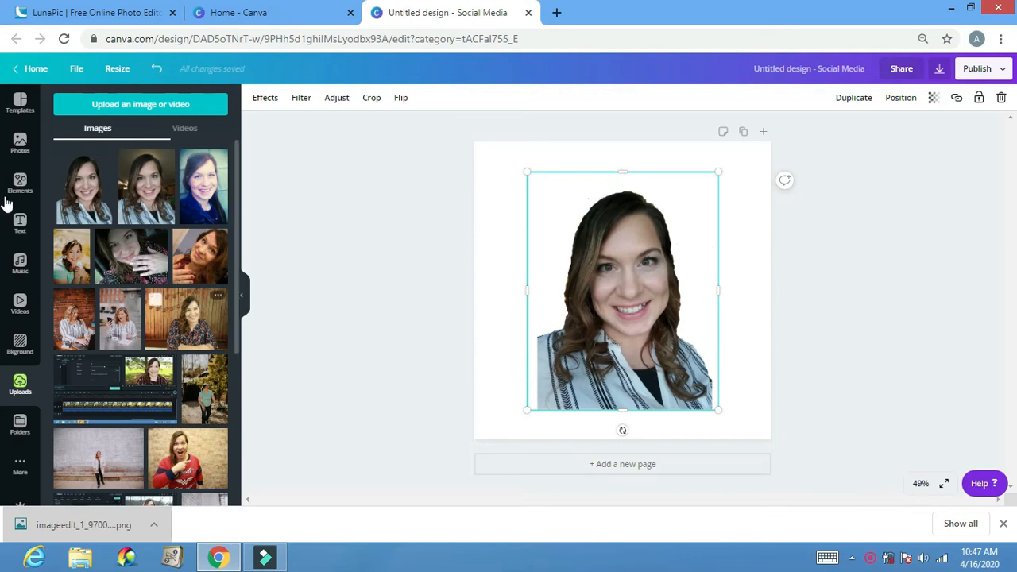
# - Search the photo library for "pink flowering trees background" using the recent search
pyautogui.click(21, 142)
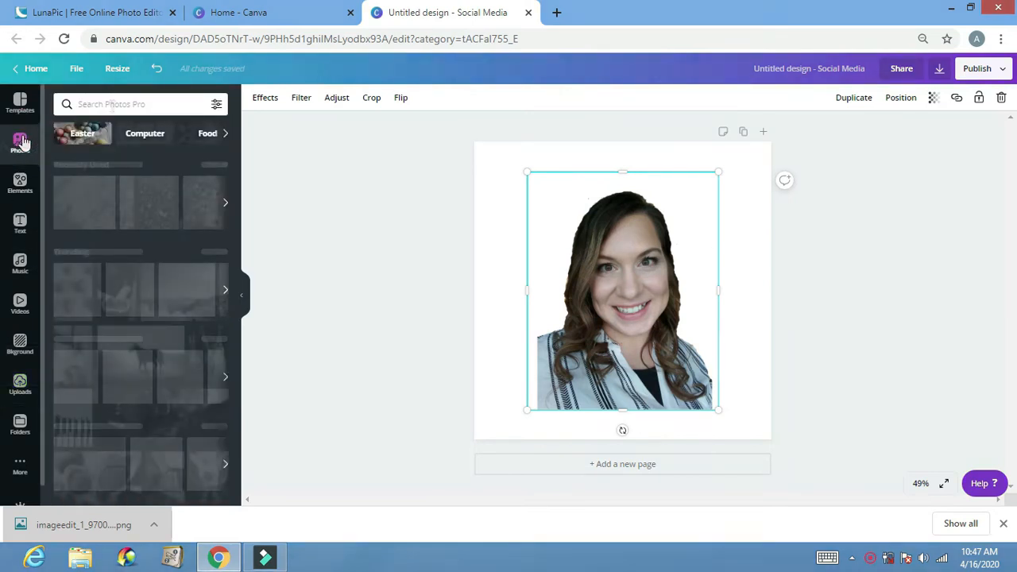
pyautogui.click(111, 106)
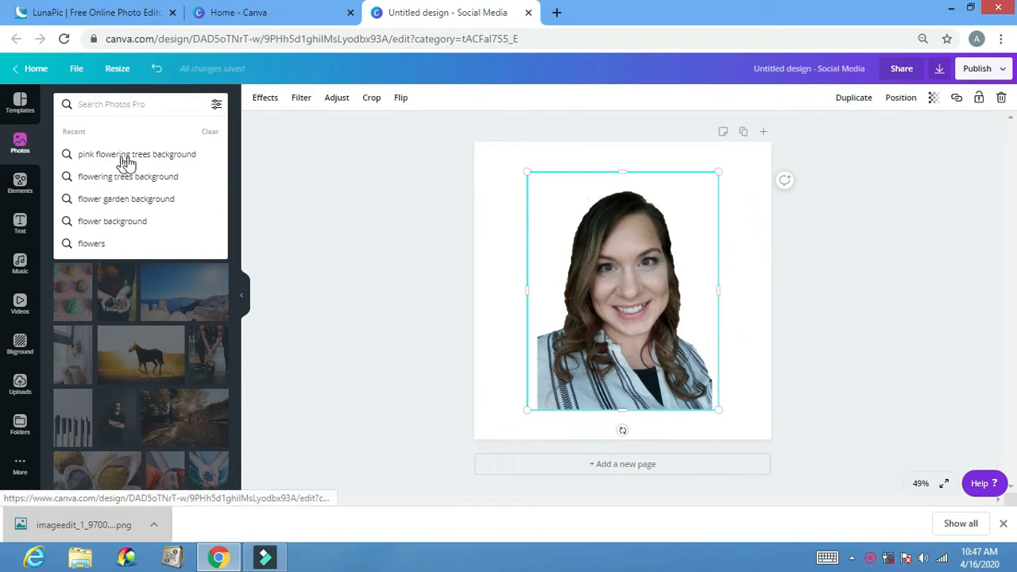
pyautogui.click(160, 155)
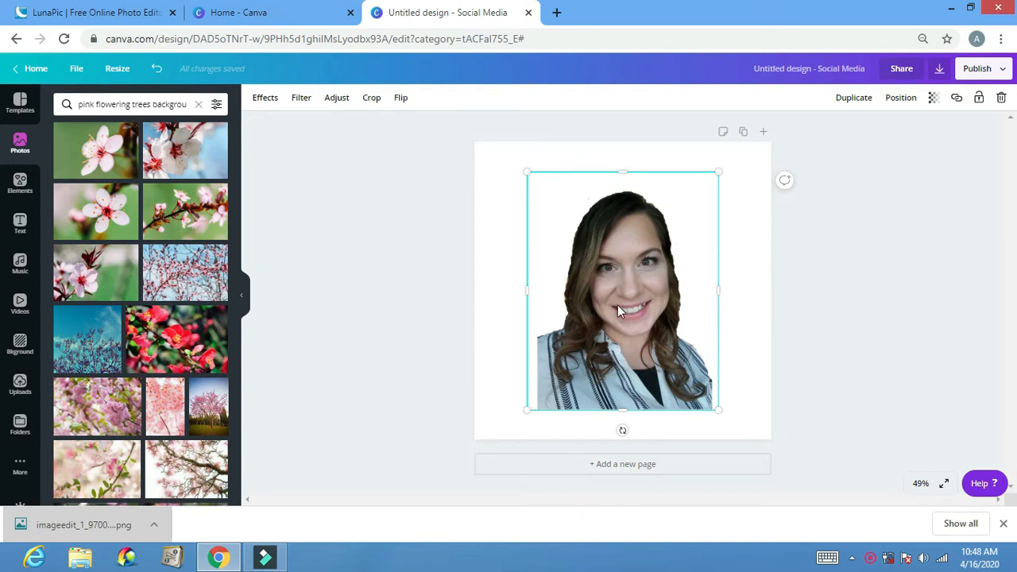
# - Try the pink cherry blossom photo as an enlarged backdrop behind the portrait and delete it from the page
pyautogui.click(165, 413)
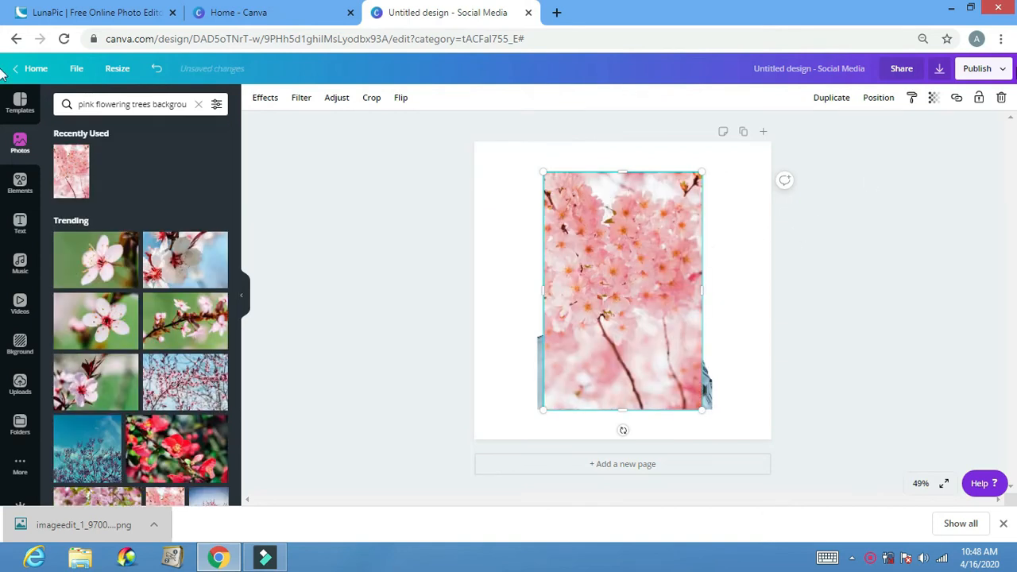
pyautogui.click(877, 97)
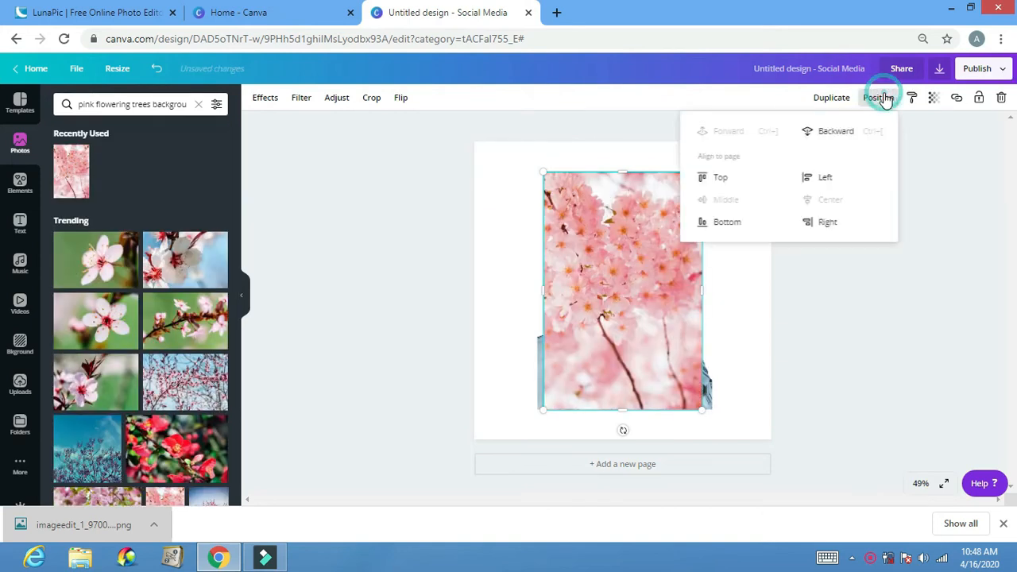
pyautogui.click(846, 132)
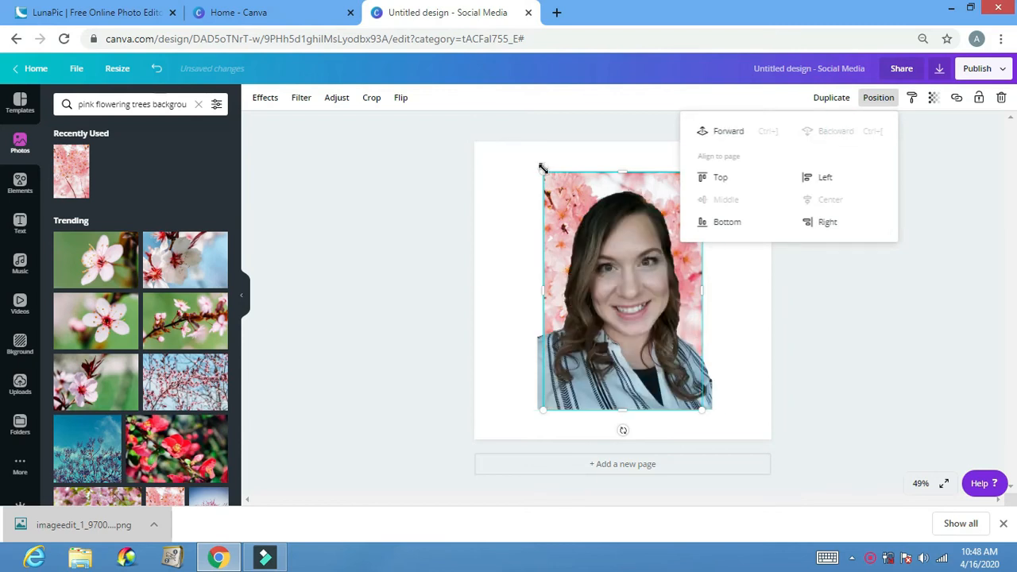
pyautogui.moveTo(543, 172); pyautogui.dragTo(488, 153)
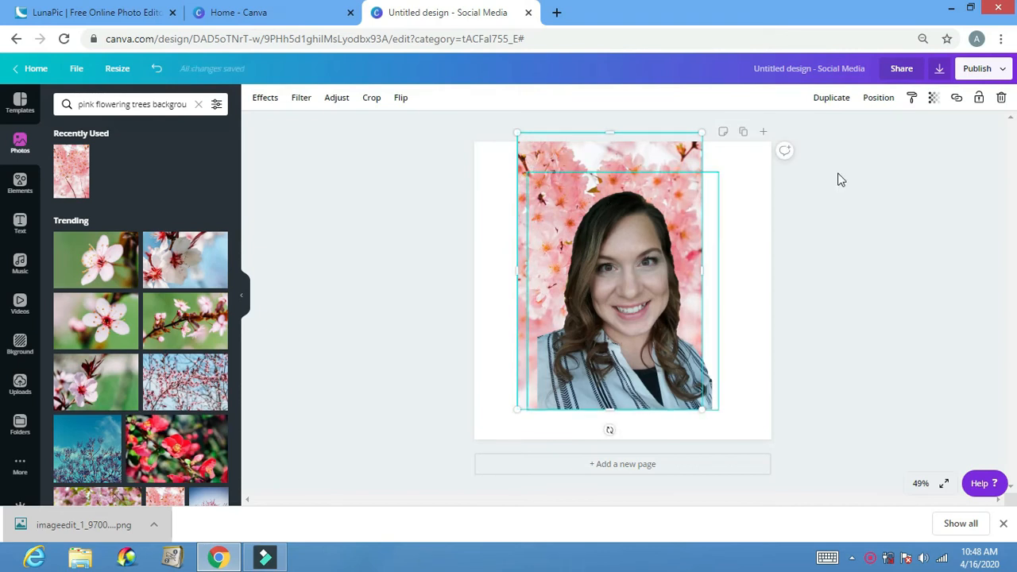
pyautogui.click(1002, 98)
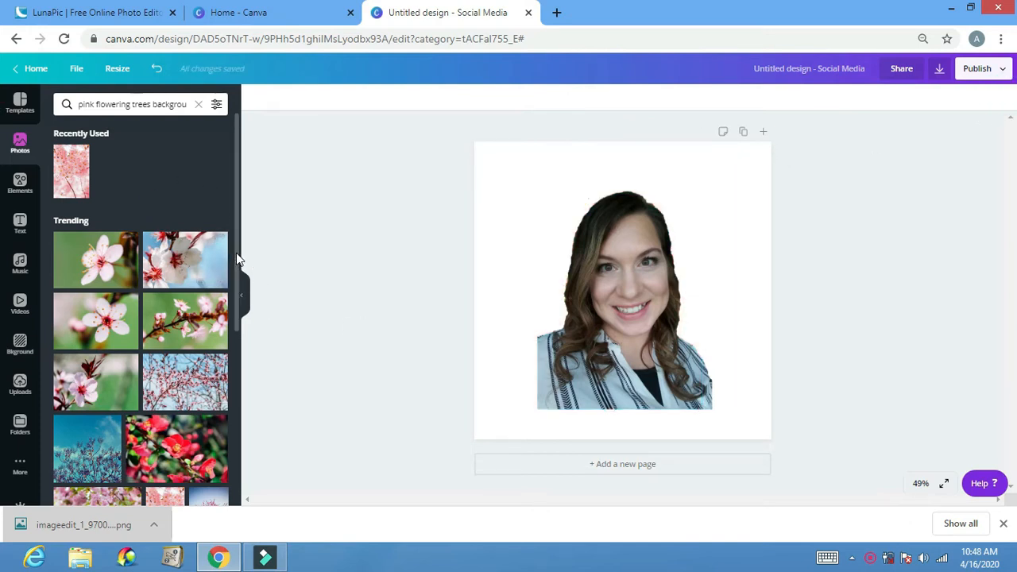
# - Add the blurred purple blossom photo from the search results to the page and send it backward behind the portrait
pyautogui.moveTo(236, 251); pyautogui.dragTo(241, 405)
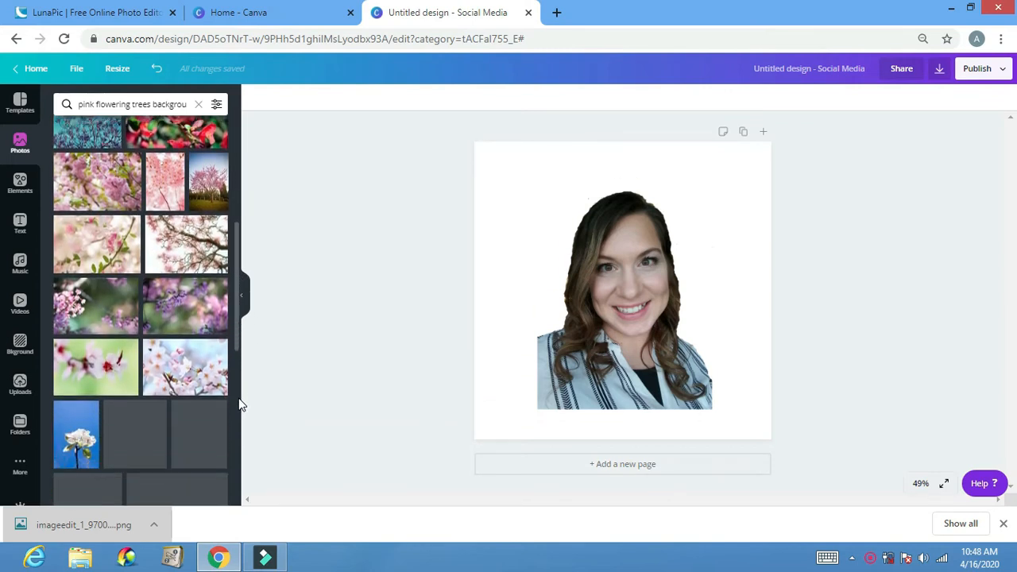
pyautogui.click(188, 304)
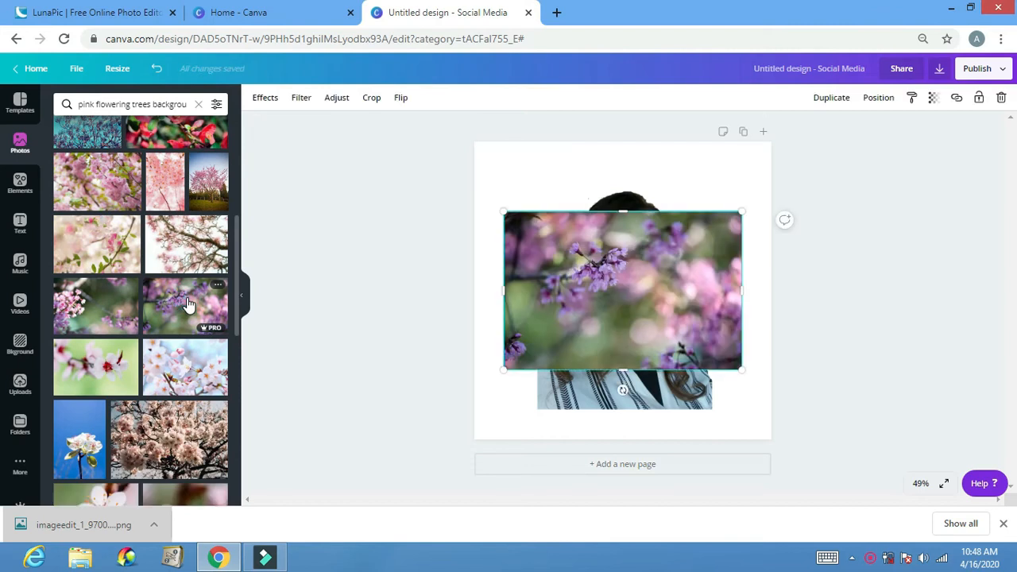
pyautogui.click(877, 99)
pyautogui.click(834, 132)
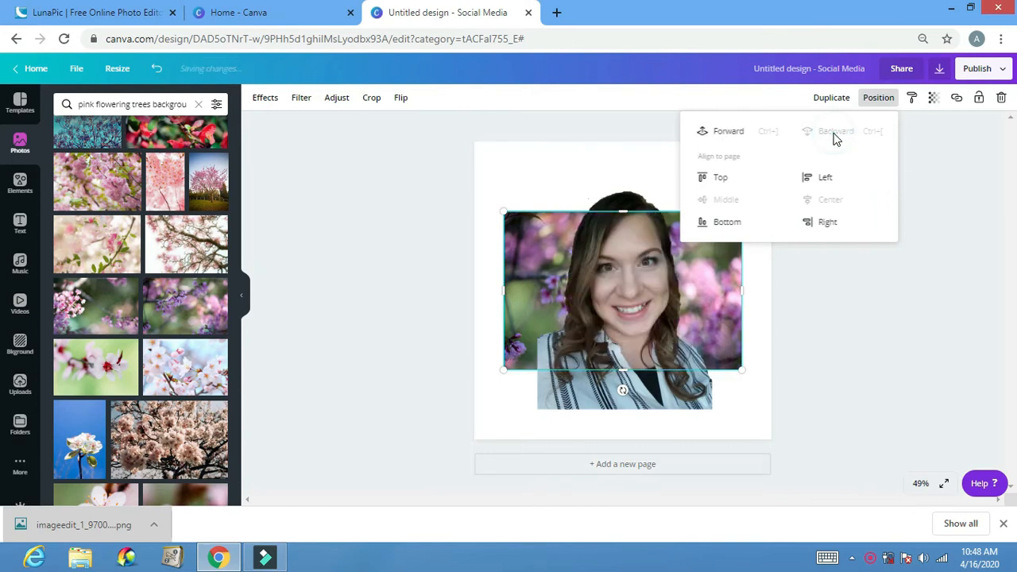
# - Send the portrait to the back and bring it forward again in front of the purple blossom photo
pyautogui.click(636, 405)
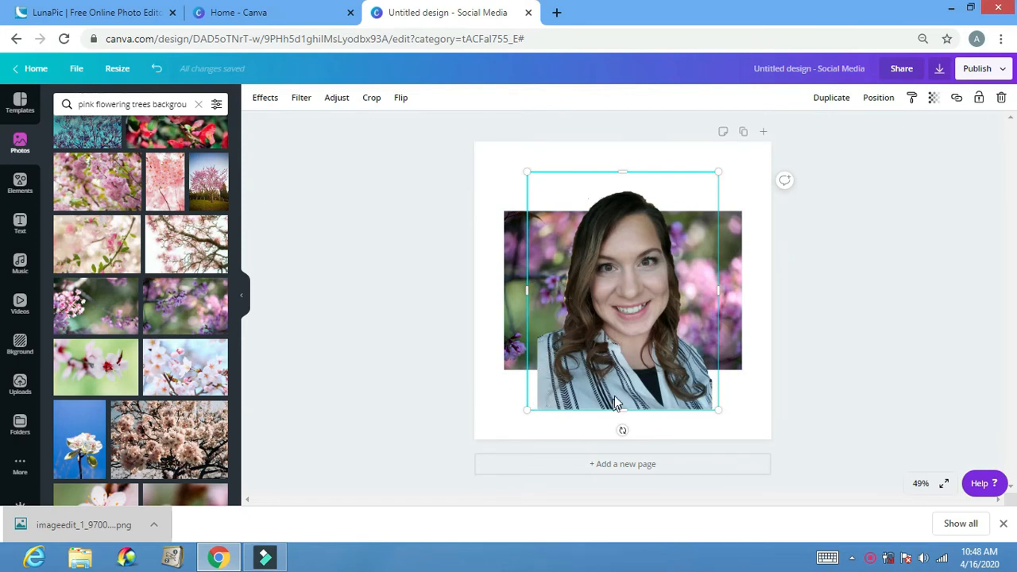
pyautogui.rightClick(584, 399)
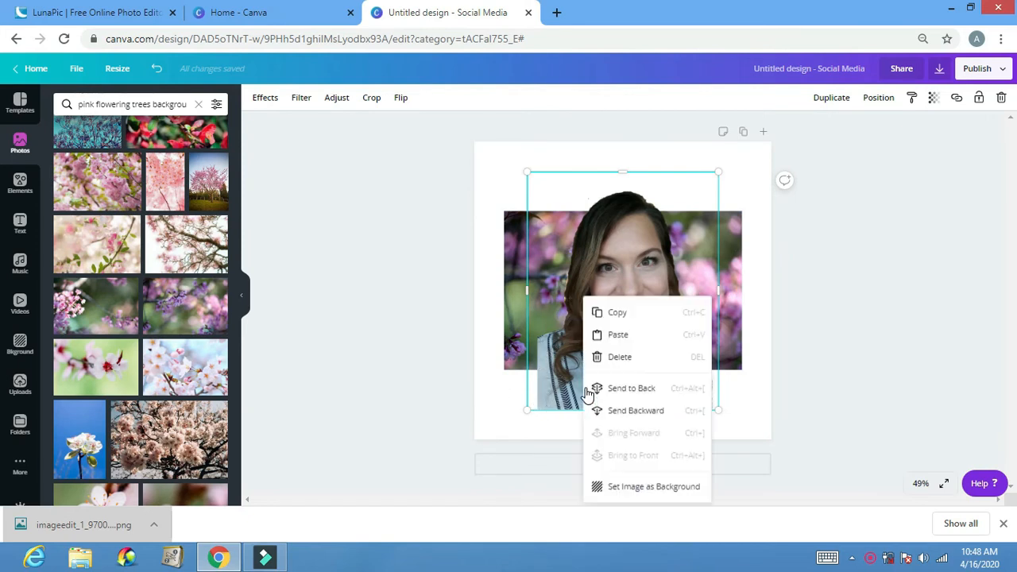
pyautogui.click(587, 390)
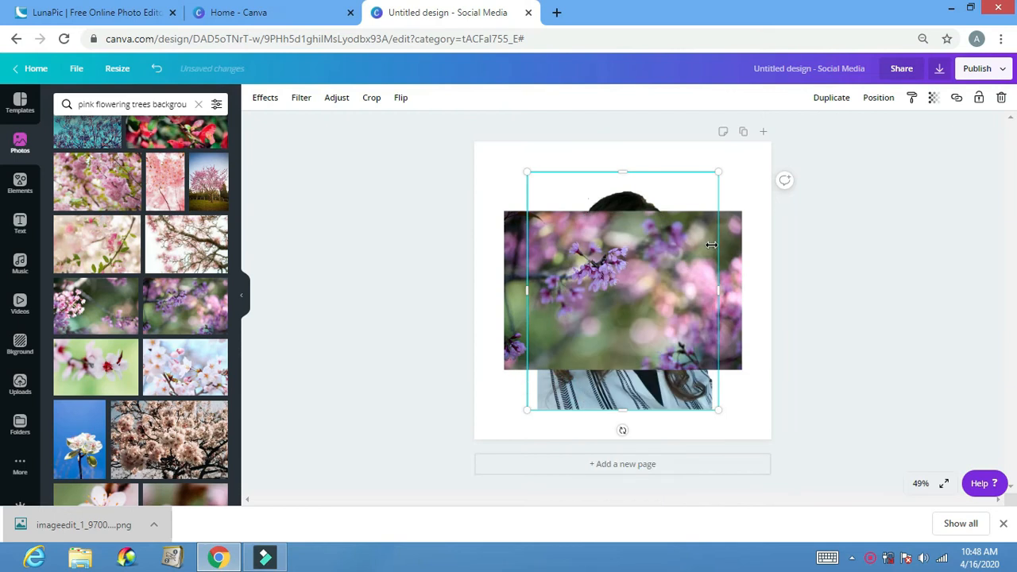
pyautogui.click(878, 97)
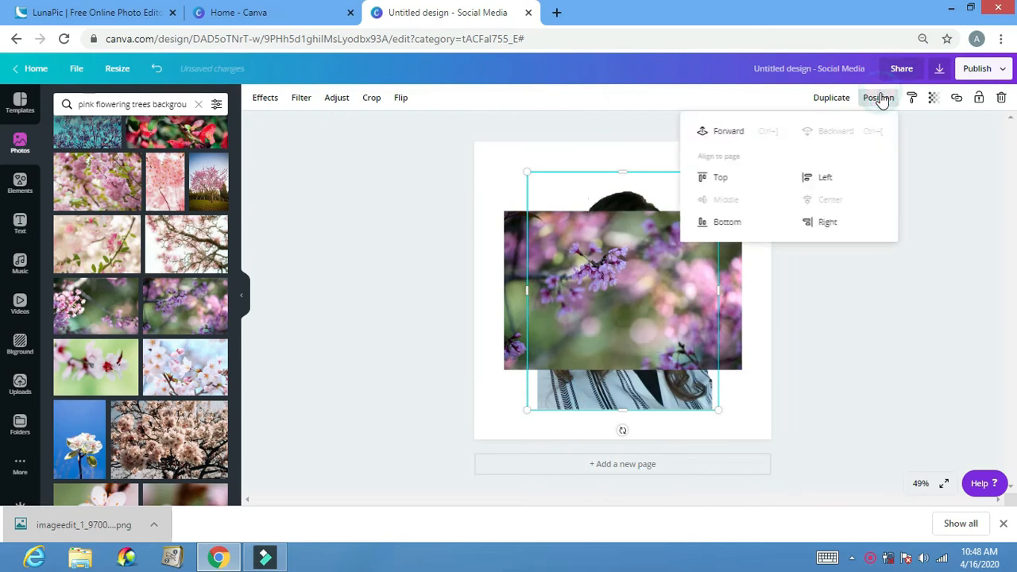
pyautogui.click(744, 135)
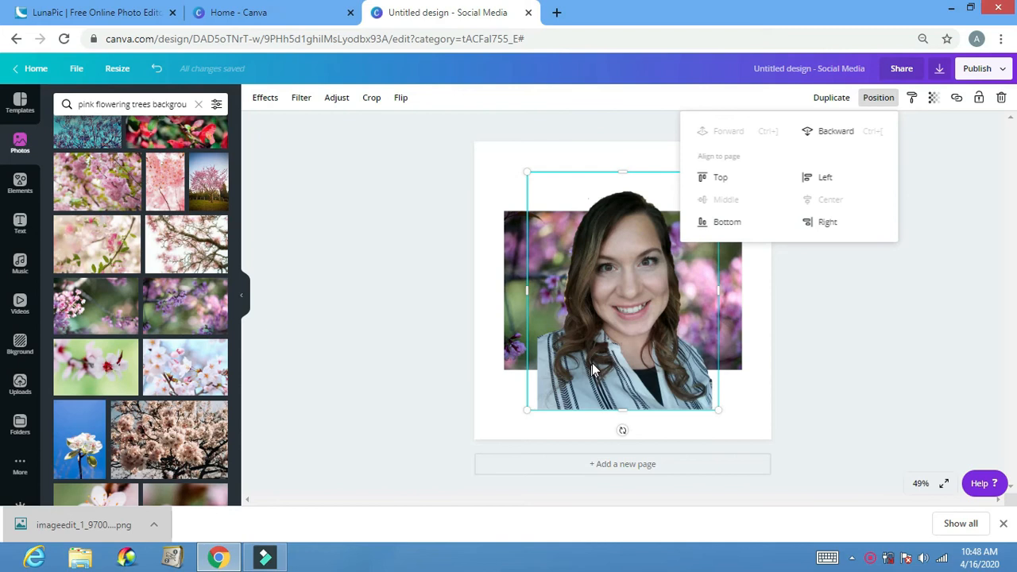
# - Move the portrait to the page's lower-left corner and enlarge the purple blossom photo to cover the page behind it
pyautogui.moveTo(595, 367); pyautogui.dragTo(529, 392)
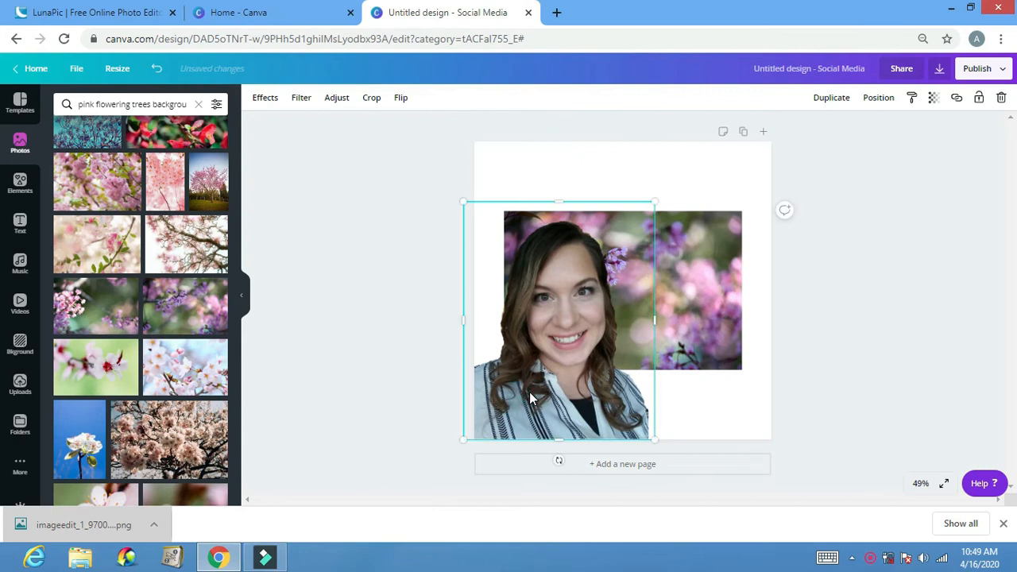
pyautogui.click(722, 292)
pyautogui.moveTo(742, 211); pyautogui.dragTo(812, 128)
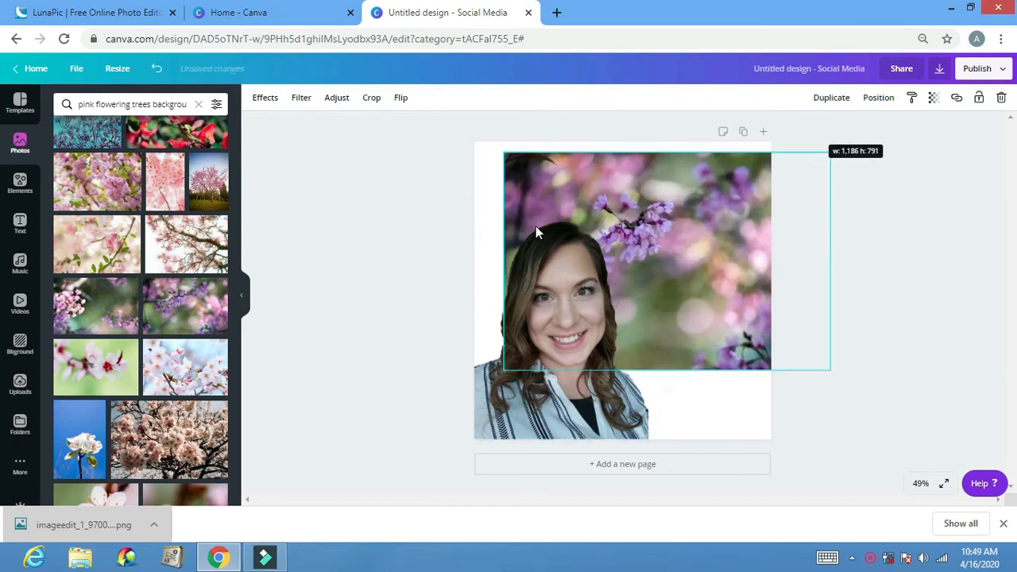
pyautogui.moveTo(501, 263); pyautogui.dragTo(457, 261)
pyautogui.moveTo(733, 267); pyautogui.dragTo(743, 236)
pyautogui.moveTo(651, 343); pyautogui.dragTo(659, 436)
# - Enlarge the portrait to about 954 × 1,188 and shift it slightly up and left to the page's left edge
pyautogui.click(602, 396)
pyautogui.moveTo(653, 202); pyautogui.dragTo(733, 120)
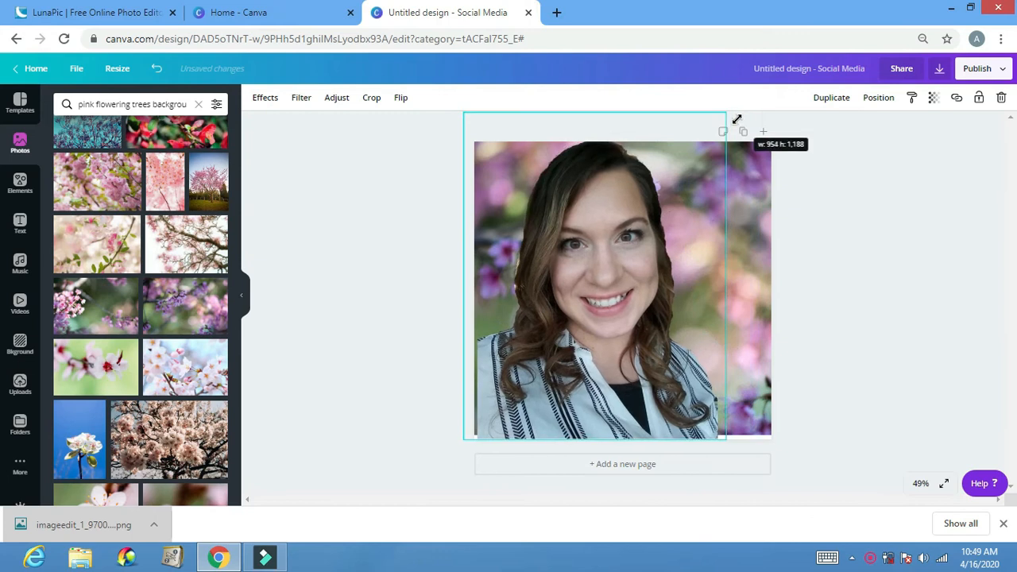
pyautogui.moveTo(617, 315); pyautogui.dragTo(606, 309)
# - Delete the purple blossom backdrop, add the peach cherry blossom tree photo instead and send it behind the portrait
pyautogui.click(753, 295)
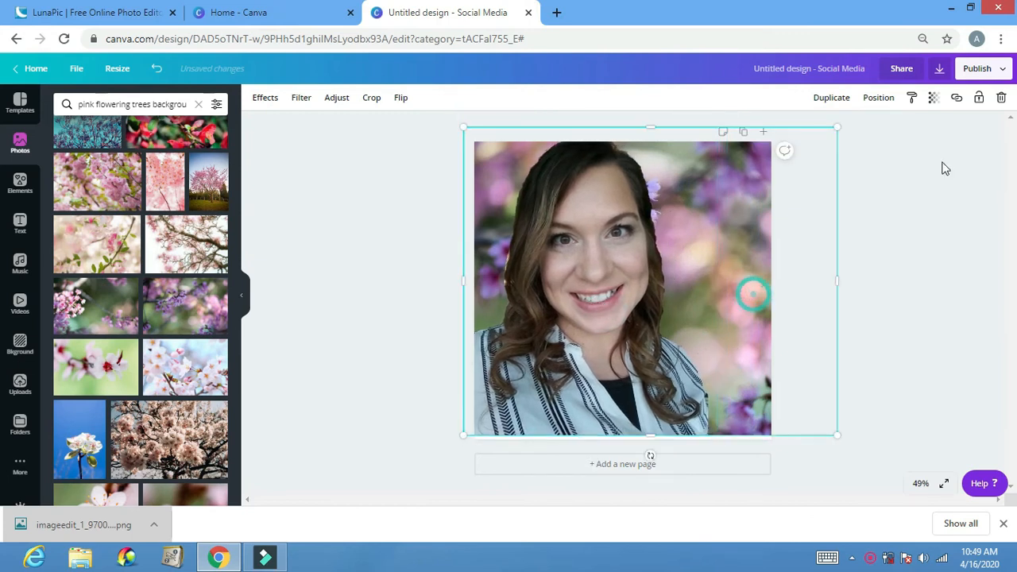
pyautogui.click(1000, 97)
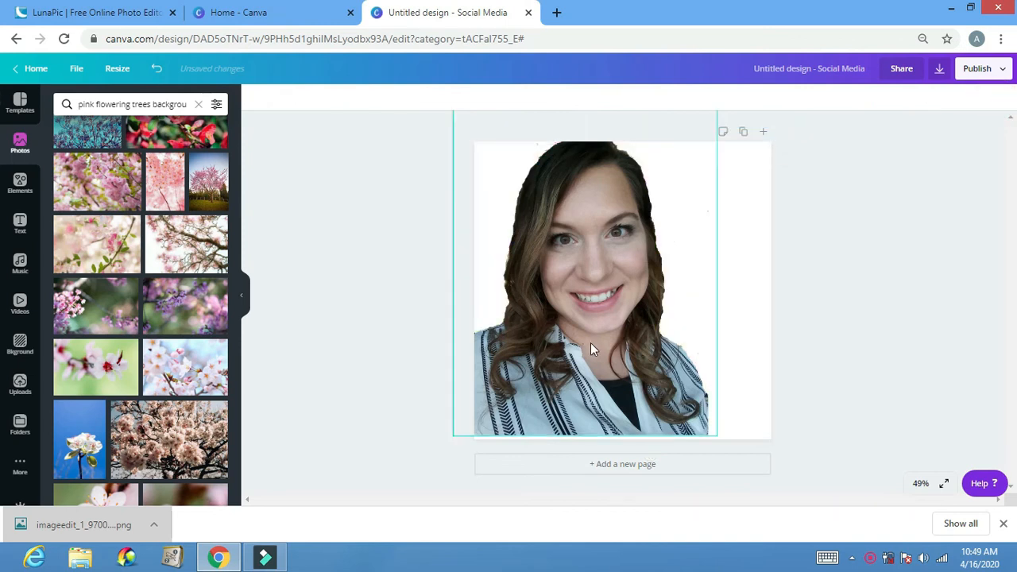
pyautogui.click(164, 459)
pyautogui.click(878, 99)
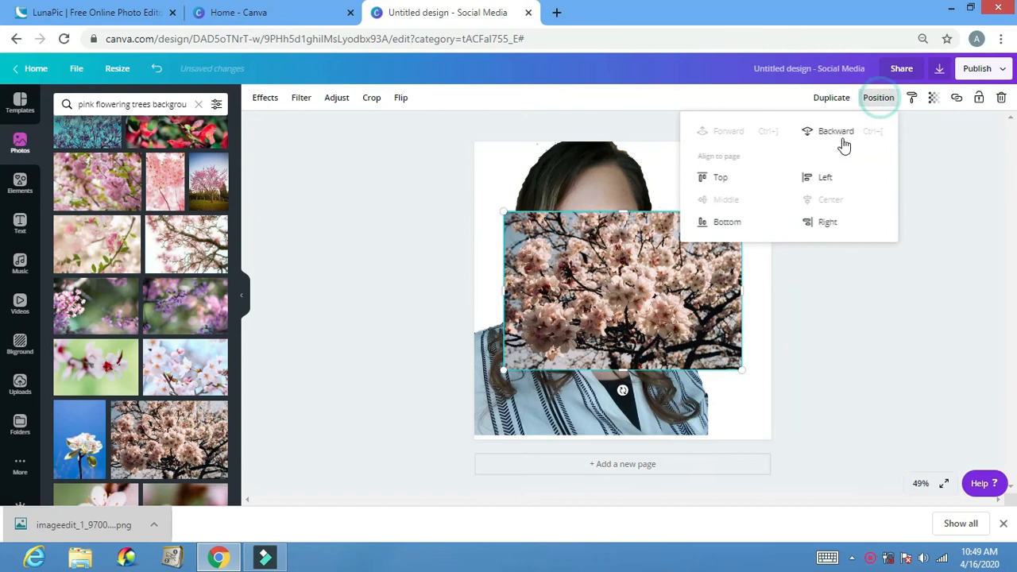
pyautogui.click(840, 134)
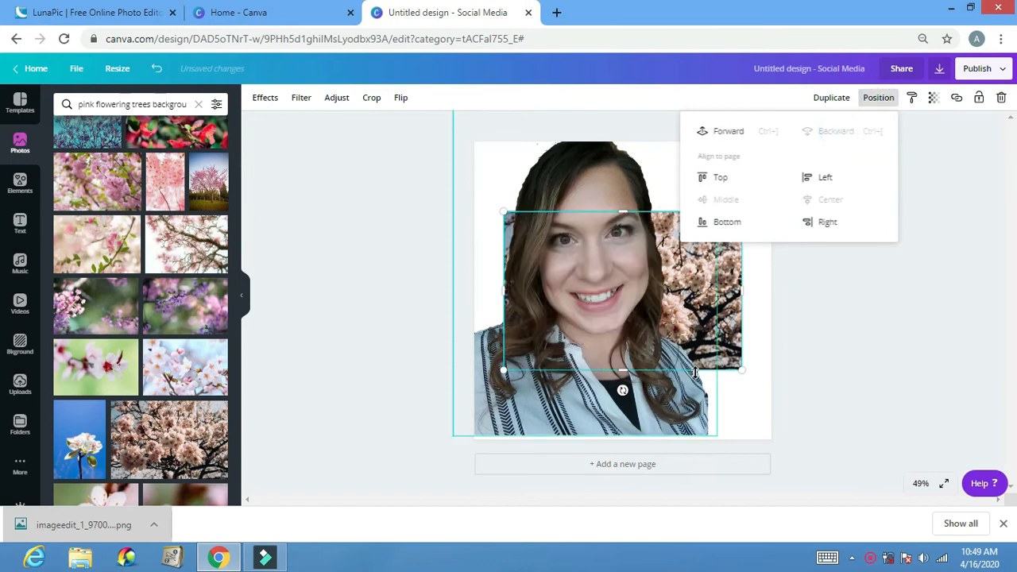
# - Enlarge the cherry blossom tree photo from its upper-right corner until it extends past the page's right edge
pyautogui.click(712, 355)
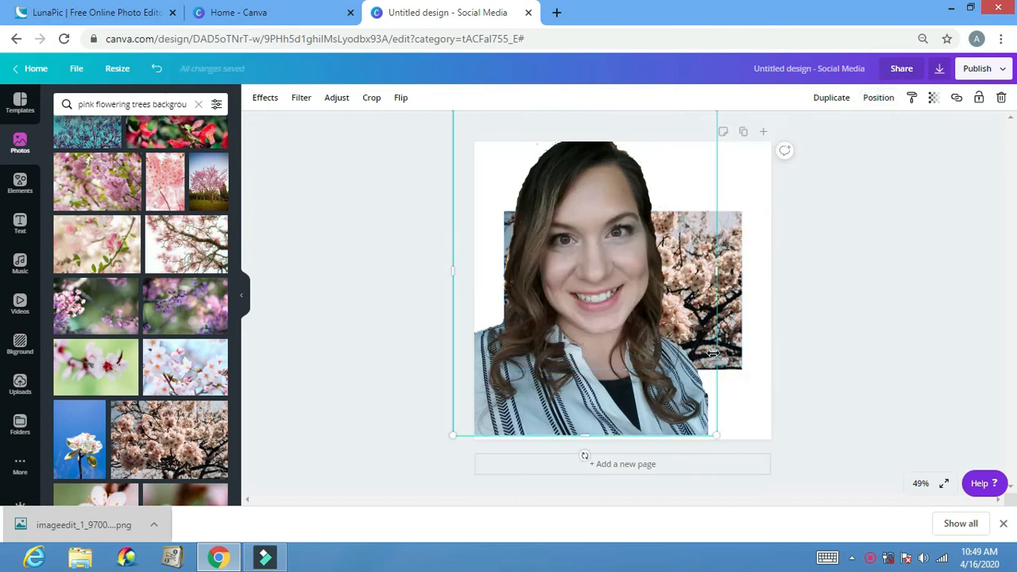
pyautogui.click(739, 212)
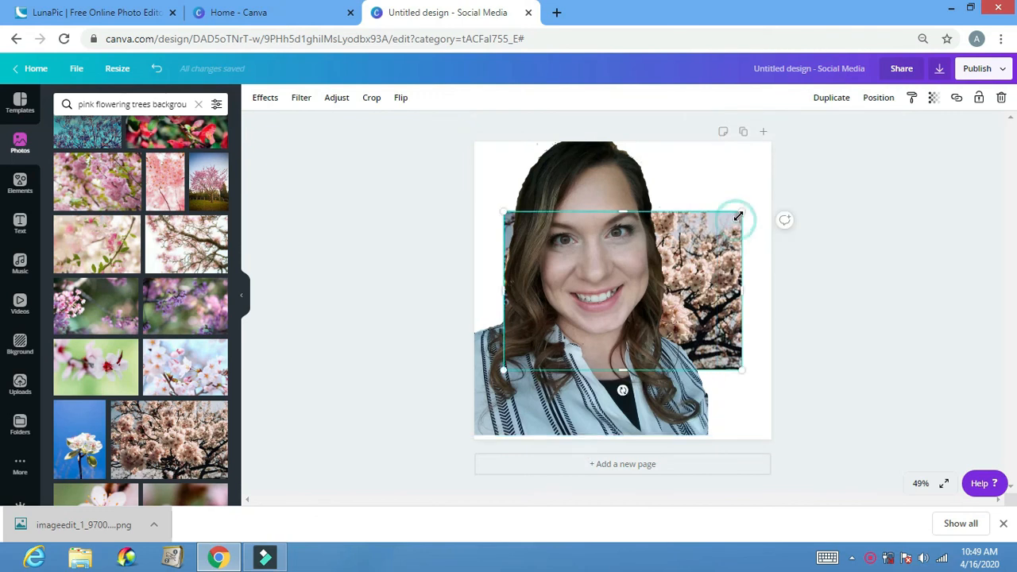
pyautogui.moveTo(757, 178); pyautogui.dragTo(792, 152)
# - Adjust the portrait by setting both its brightness and contrast to 28
pyautogui.click(556, 417)
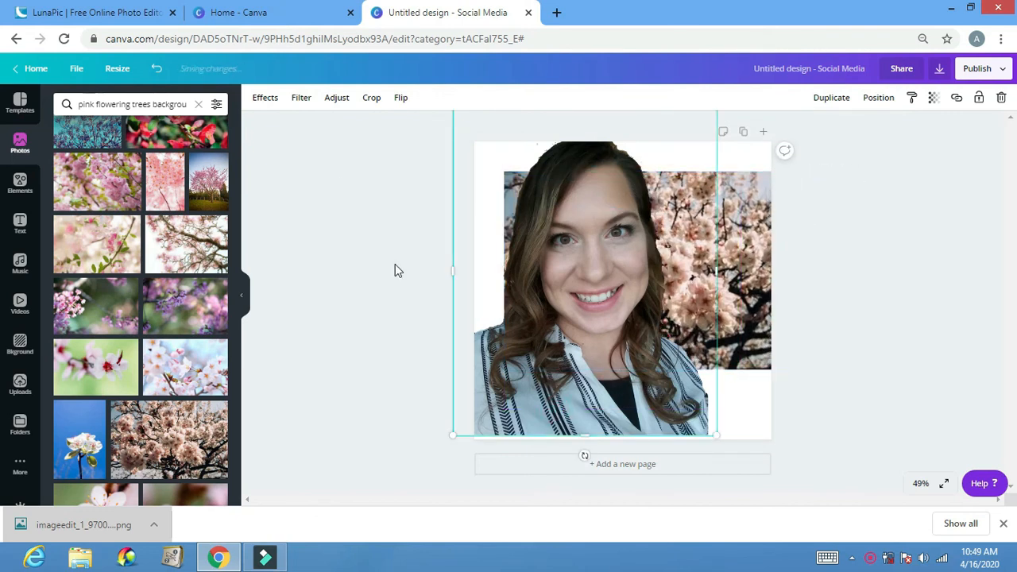
pyautogui.click(335, 103)
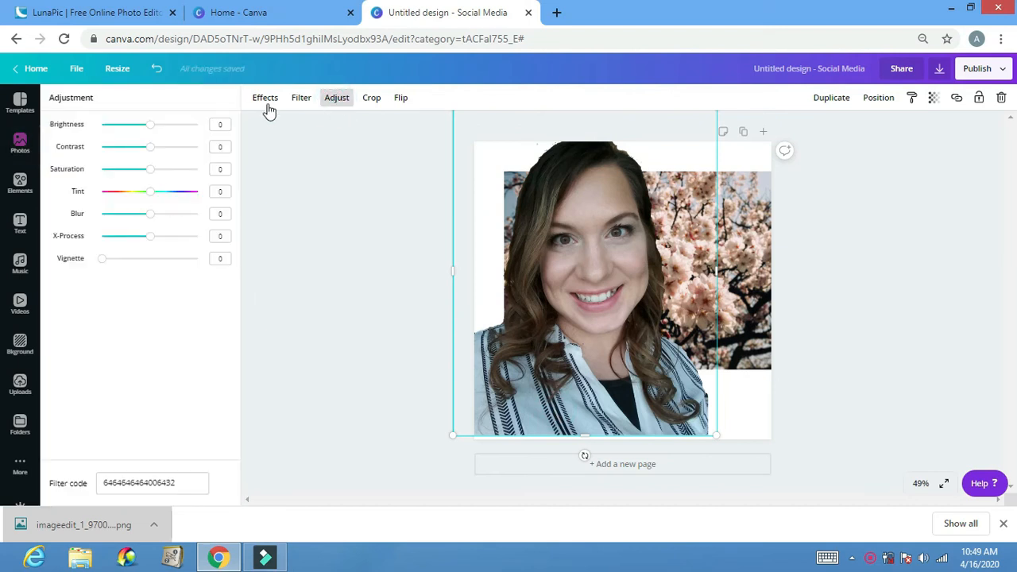
pyautogui.moveTo(151, 126); pyautogui.dragTo(164, 149)
# - Enlarge the cherry blossom backdrop up to the page's upper-left corner and extend it downward to cover the whole page
pyautogui.click(731, 246)
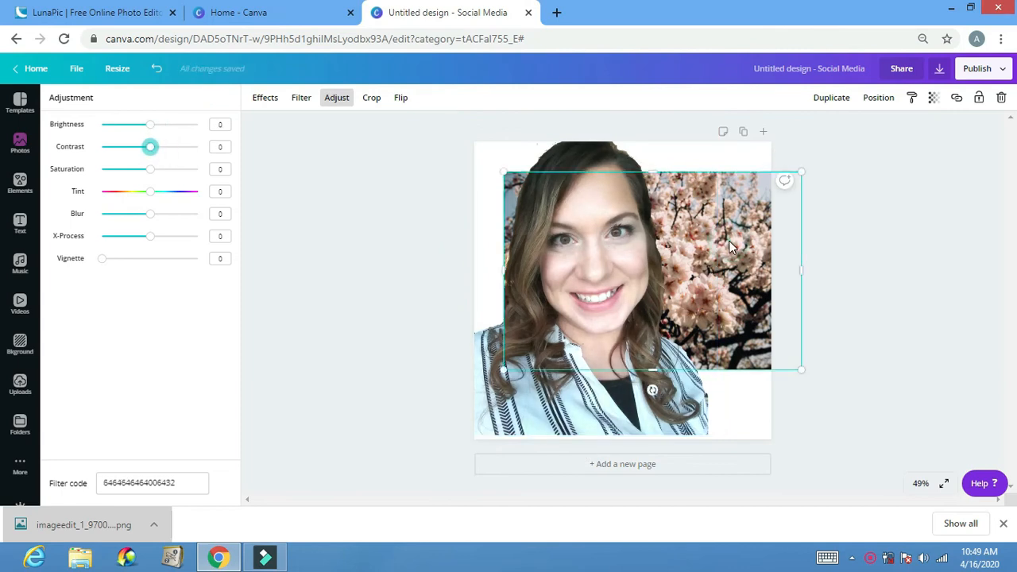
pyautogui.moveTo(505, 169); pyautogui.dragTo(460, 141)
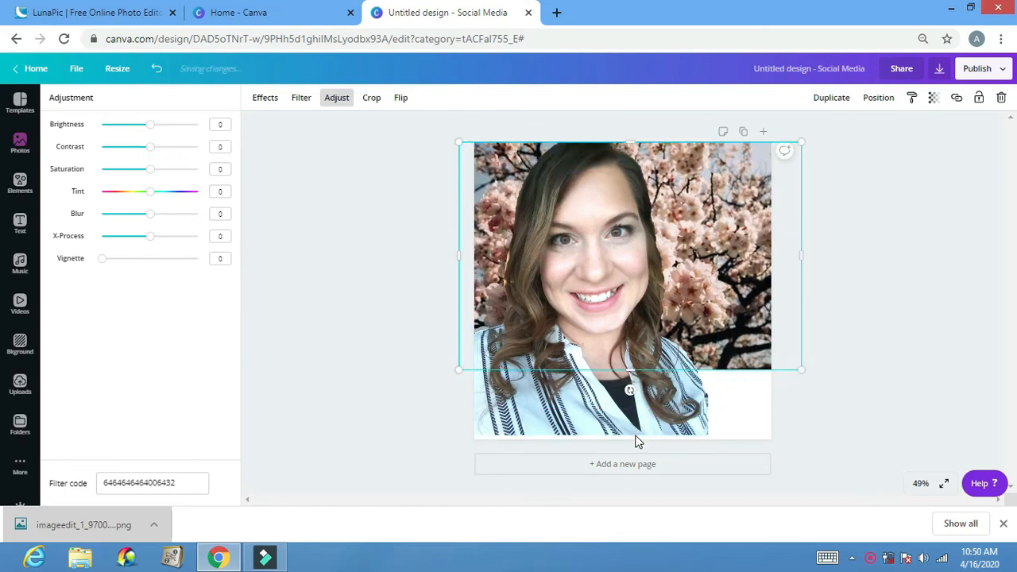
pyautogui.rightClick(628, 364)
pyautogui.moveTo(628, 367); pyautogui.dragTo(640, 445)
# - Move the portrait down so the whole head fits on the page above the backdrop's lower edge, and deselect it
pyautogui.moveTo(625, 334); pyautogui.dragTo(623, 347)
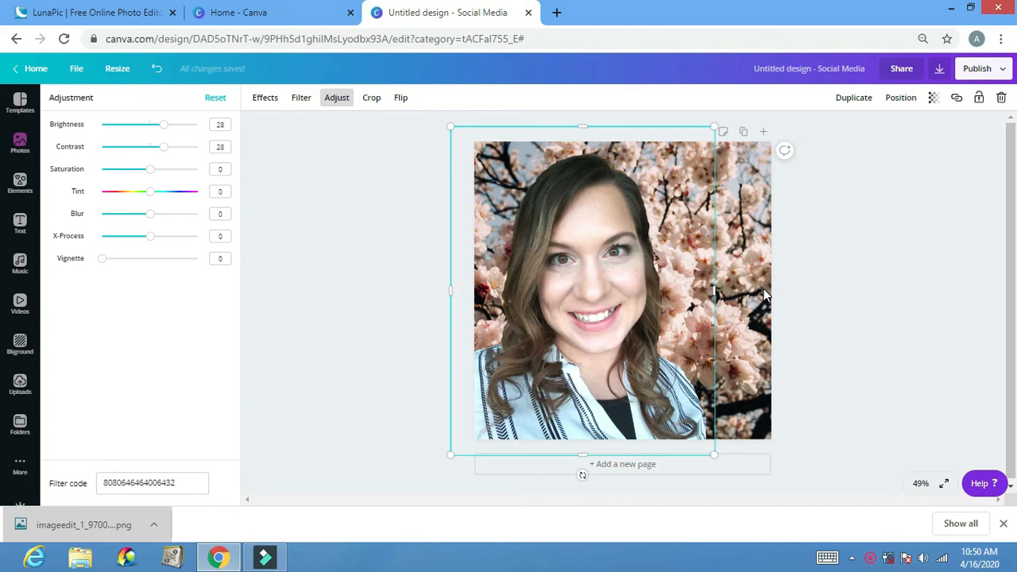
pyautogui.click(889, 252)
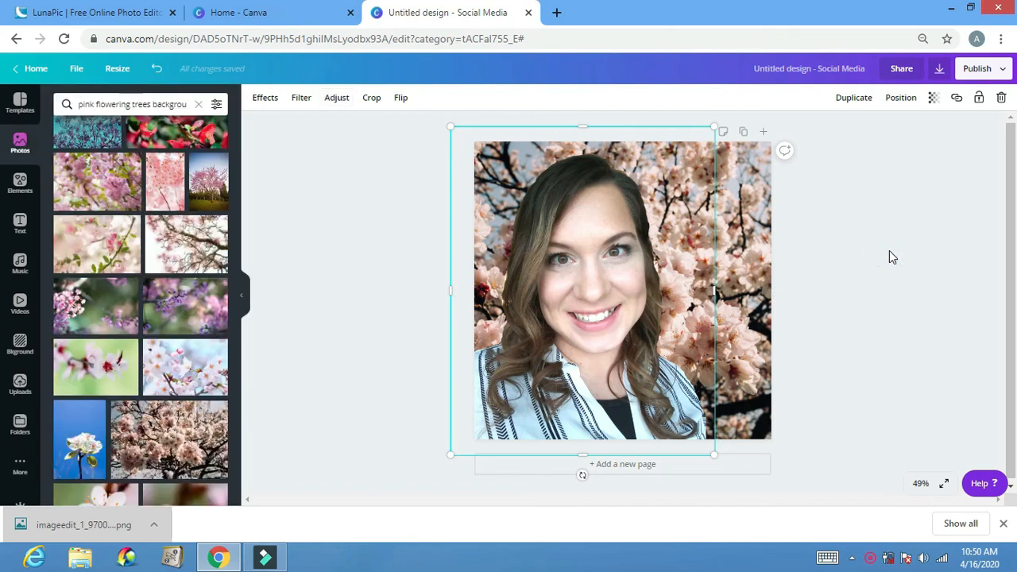
pyautogui.click(890, 255)
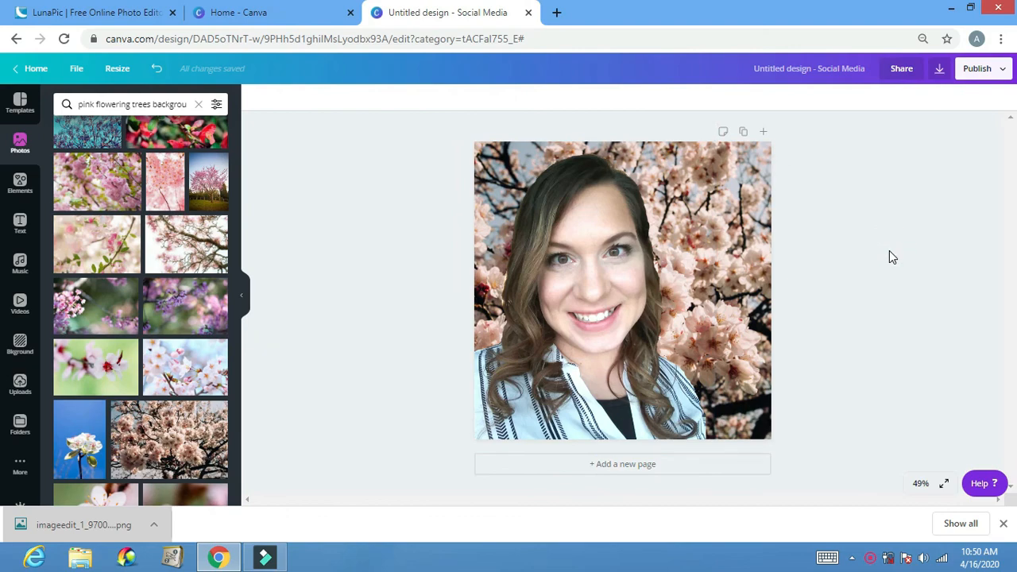